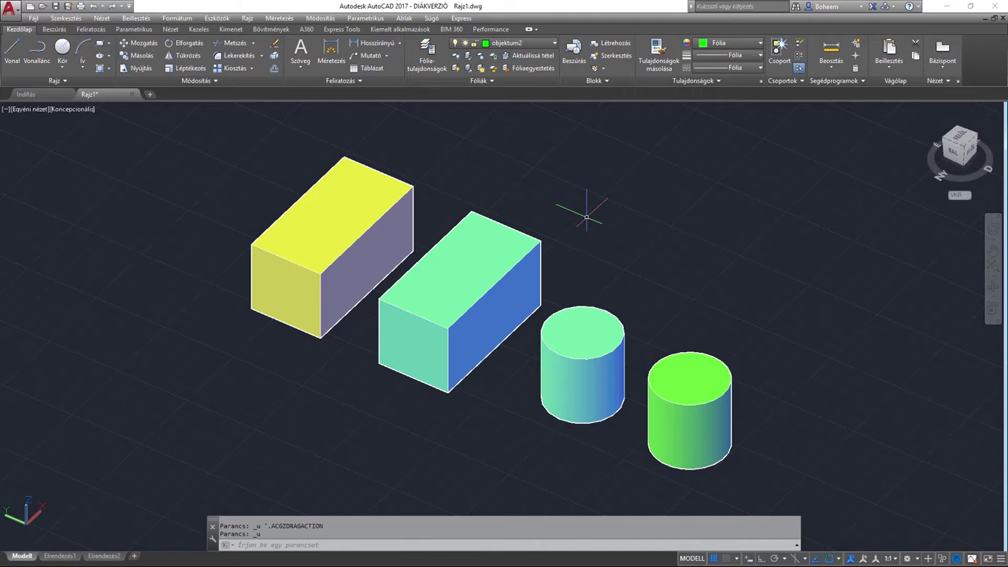
# Undo the view change and select the green box, panning the scene to frame it.
pyautogui.hotkey('ctrl', 'z')
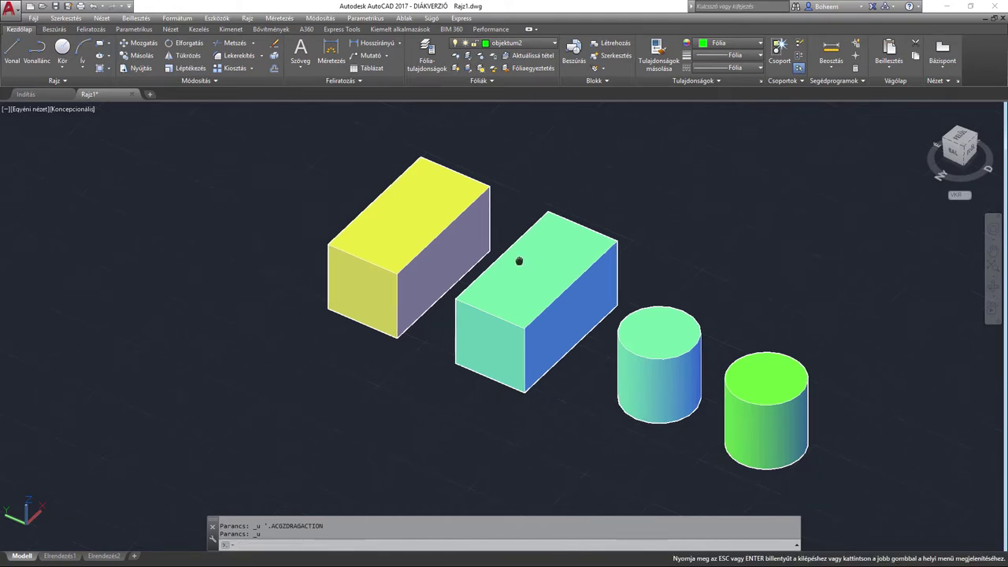
pyautogui.click(478, 276)
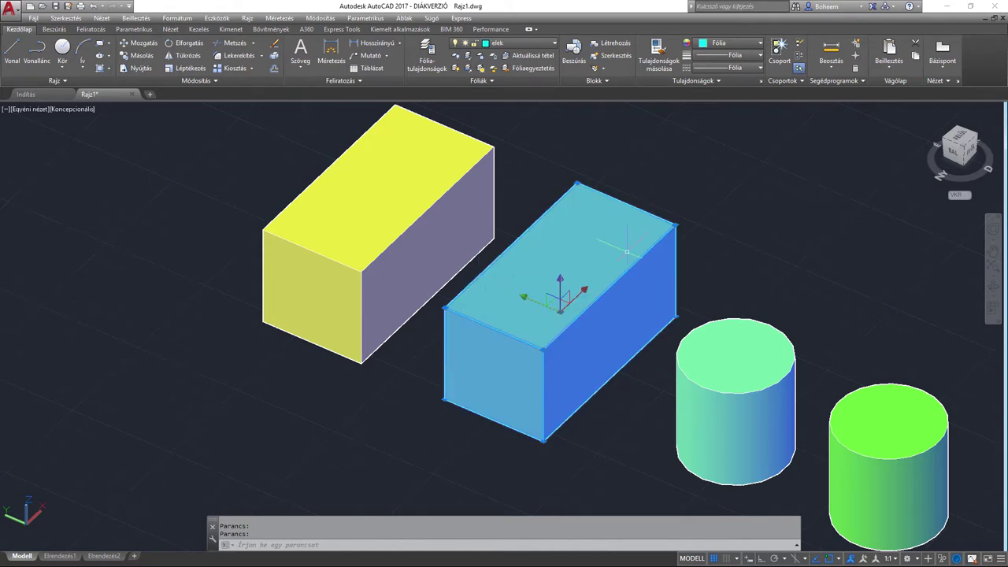
pyautogui.moveTo(571, 244); pyautogui.dragTo(608, 216, button='middle')
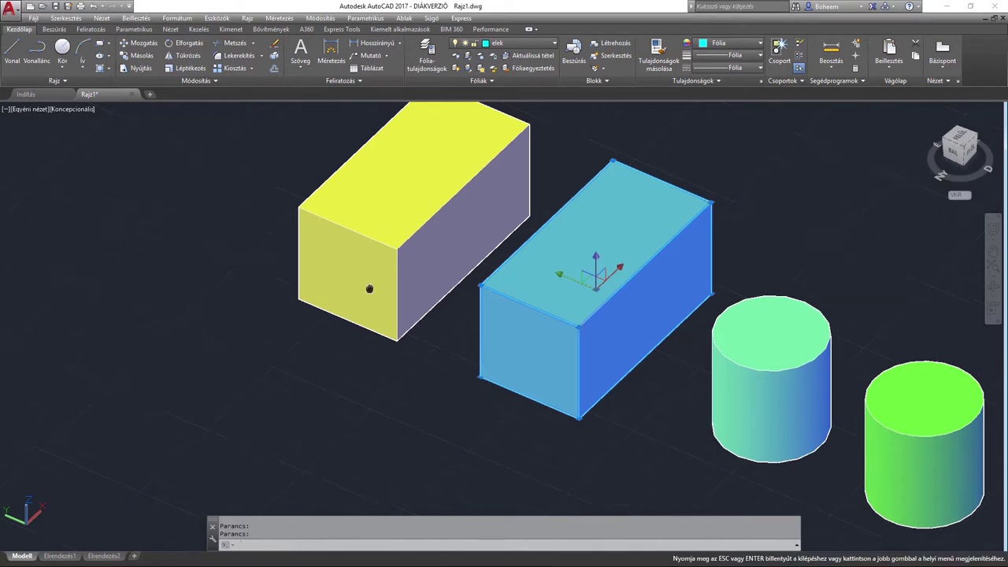
pyautogui.moveTo(367, 278); pyautogui.dragTo(362, 295, button='middle')
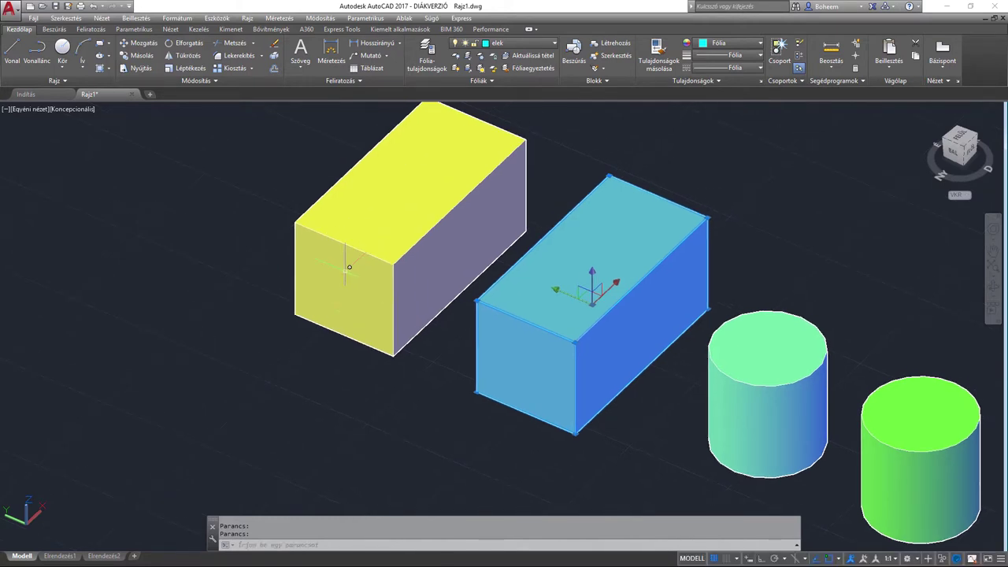
pyautogui.press('Escape')
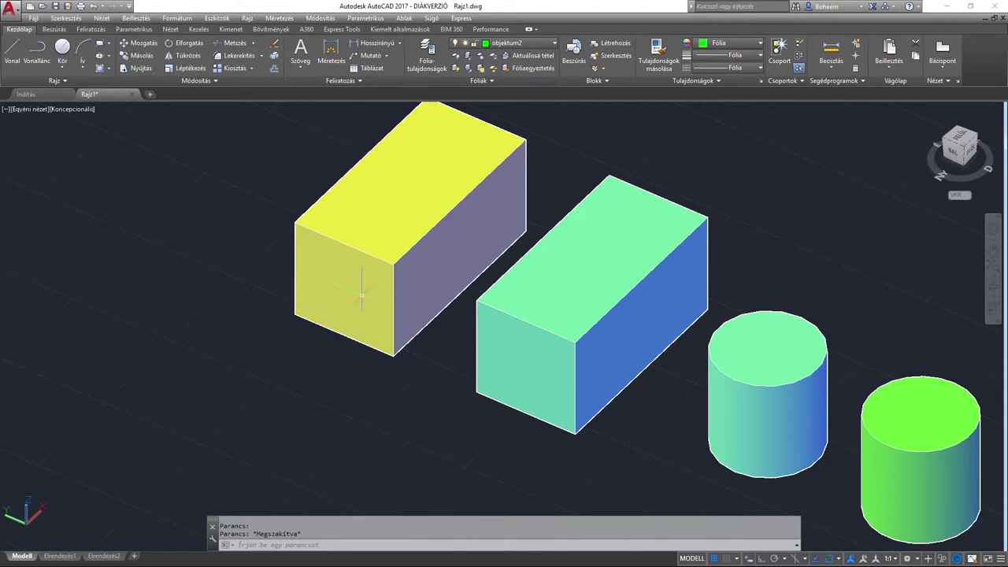
pyautogui.click(497, 293)
pyautogui.moveTo(582, 293); pyautogui.dragTo(512, 311, button='middle')
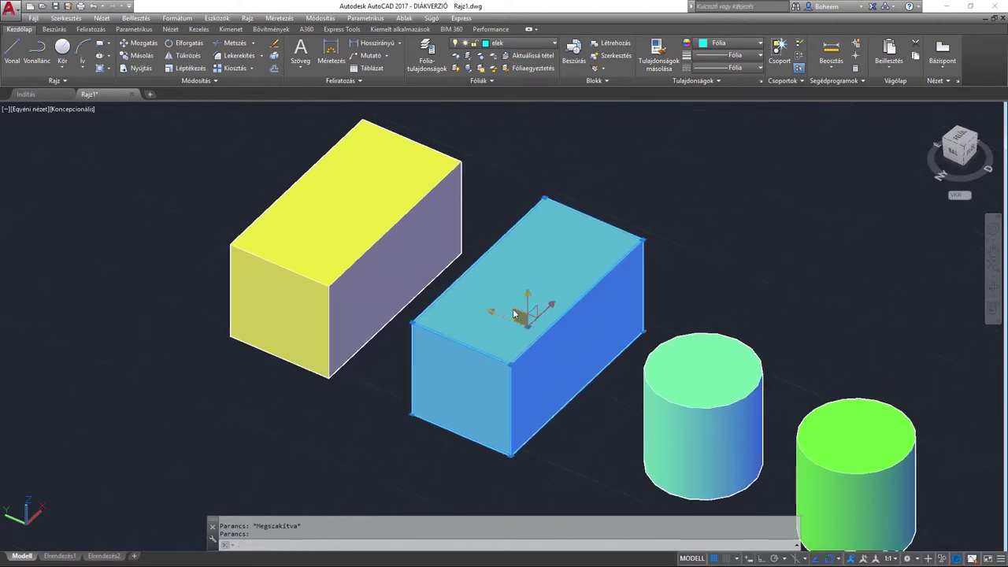
# Run Módosítás > 3D műveletek > Illesztés and match three green-box points to the yellow box.
pyautogui.click(321, 17)
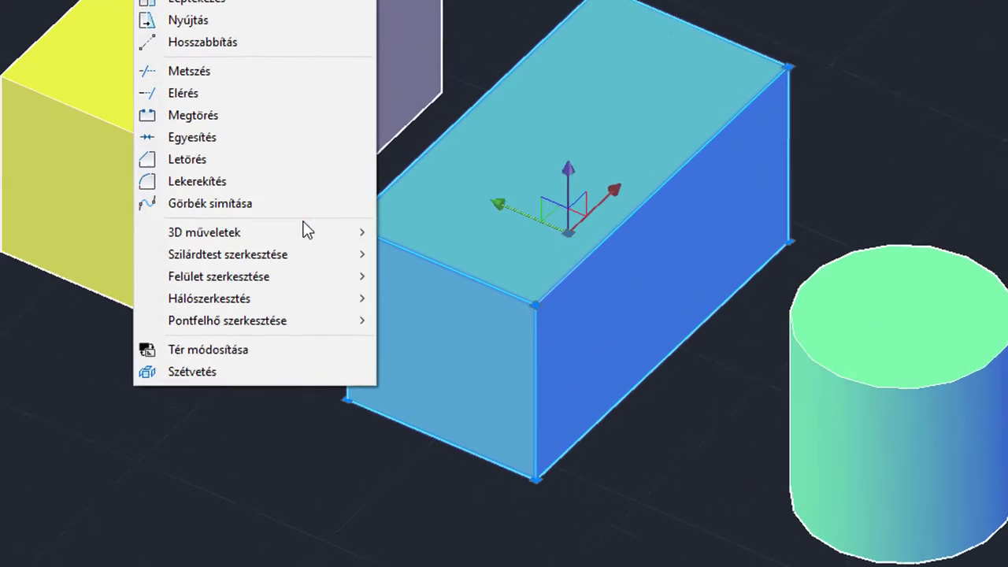
pyautogui.moveTo(337, 326)
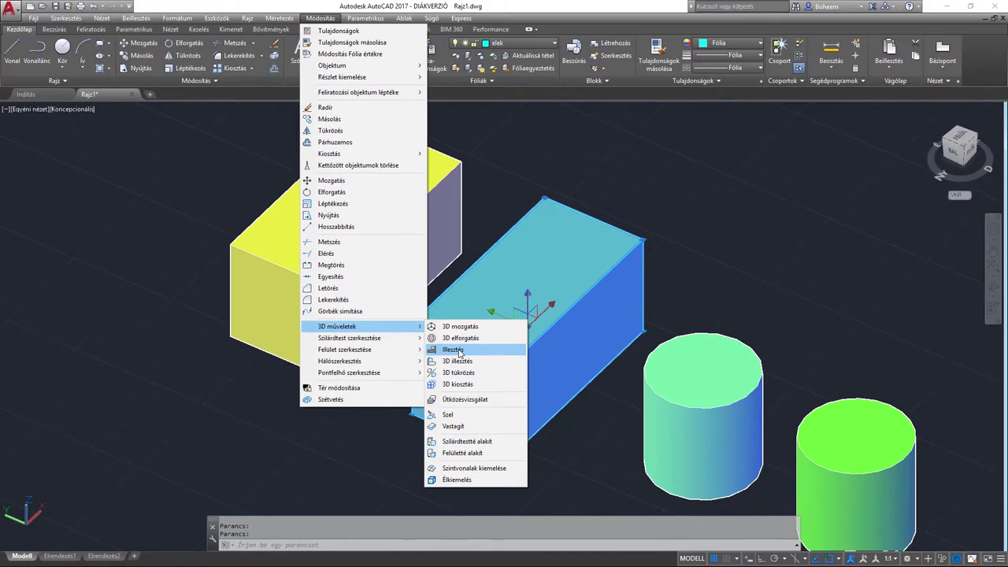
pyautogui.click(460, 352)
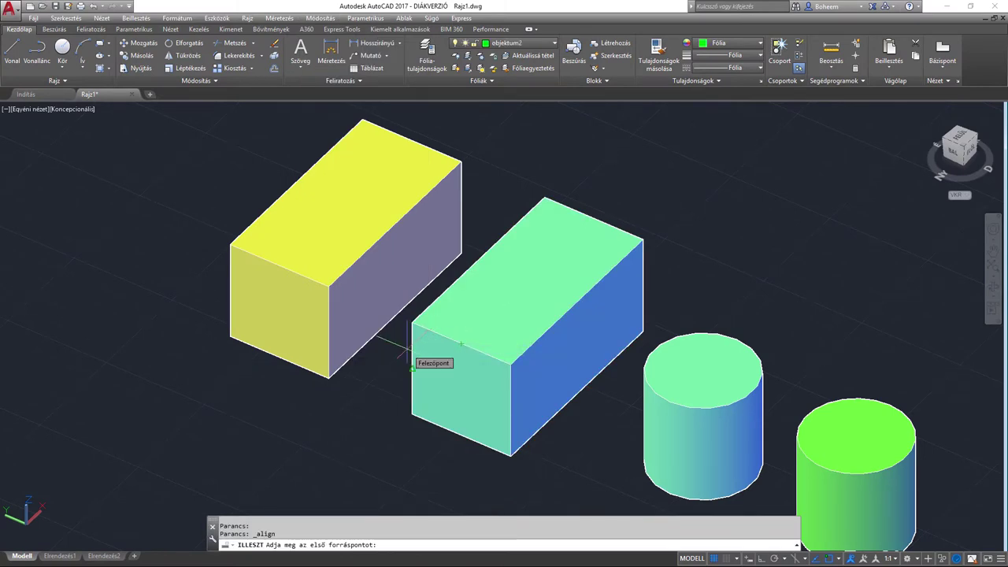
pyautogui.click(477, 256)
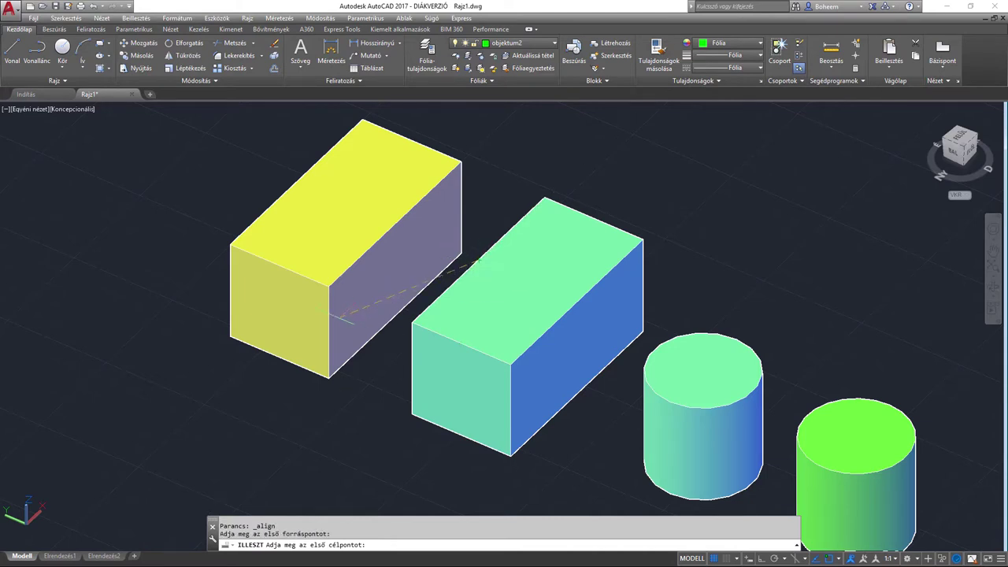
pyautogui.click(230, 291)
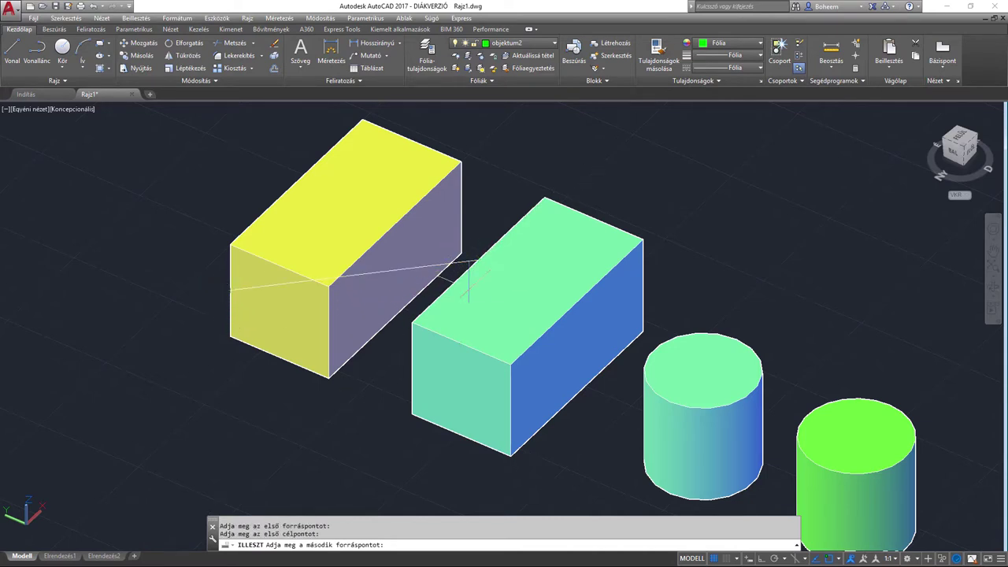
pyautogui.click(577, 306)
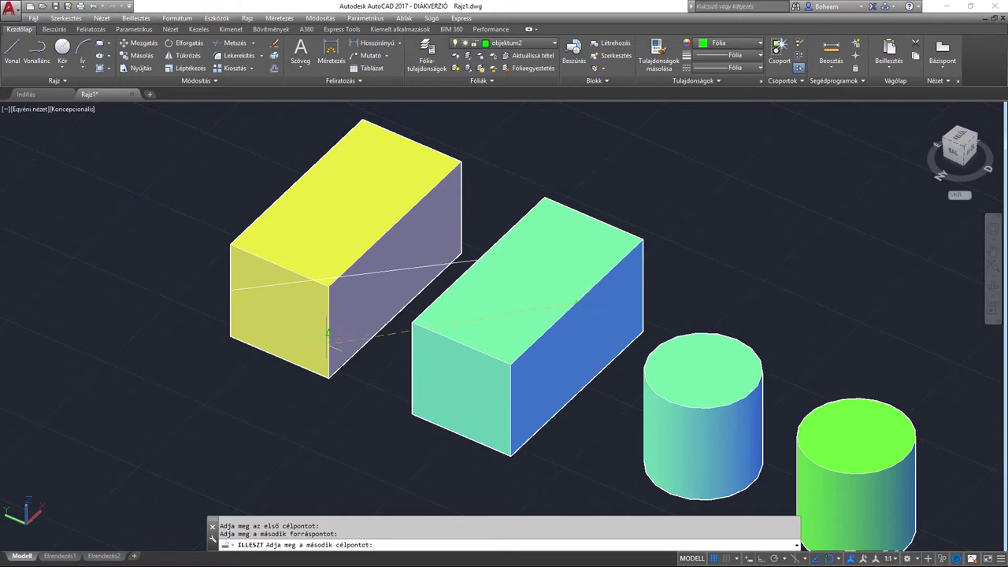
pyautogui.click(328, 332)
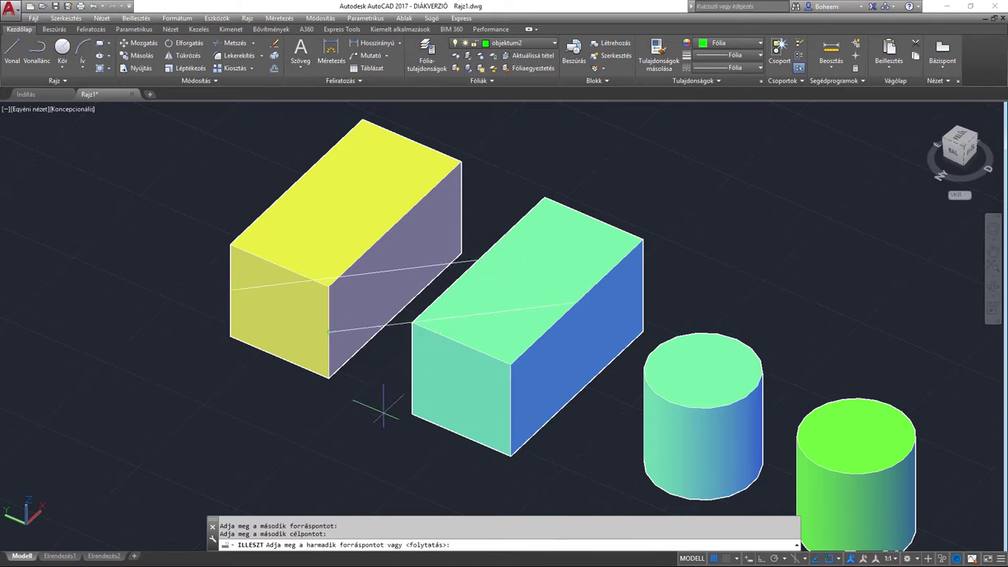
pyautogui.click(461, 344)
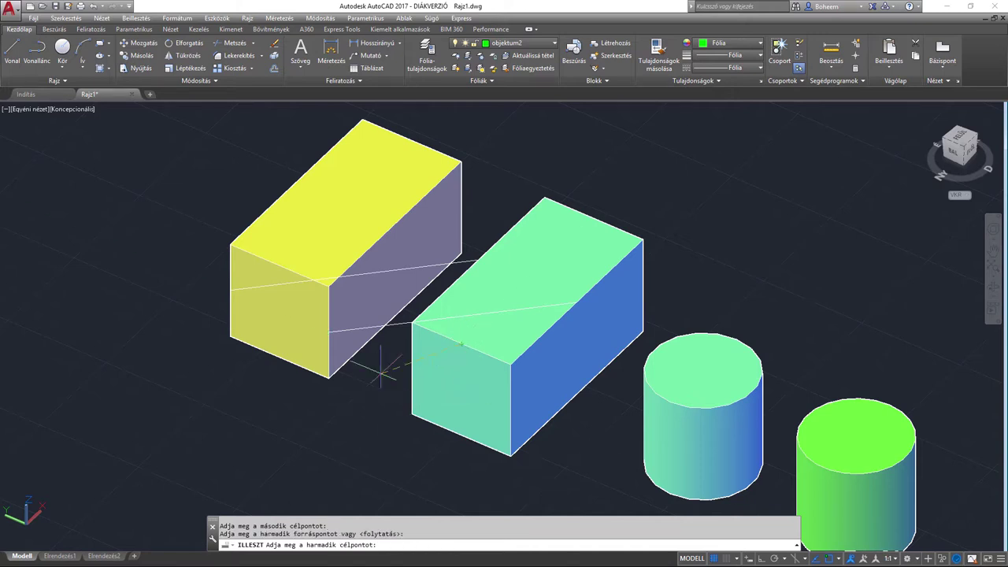
pyautogui.click(279, 356)
# Orbit around the aligned boxes to inspect them, then restore the original box arrangement.
pyautogui.moveTo(443, 337); pyautogui.dragTo(527, 346, button='middle')
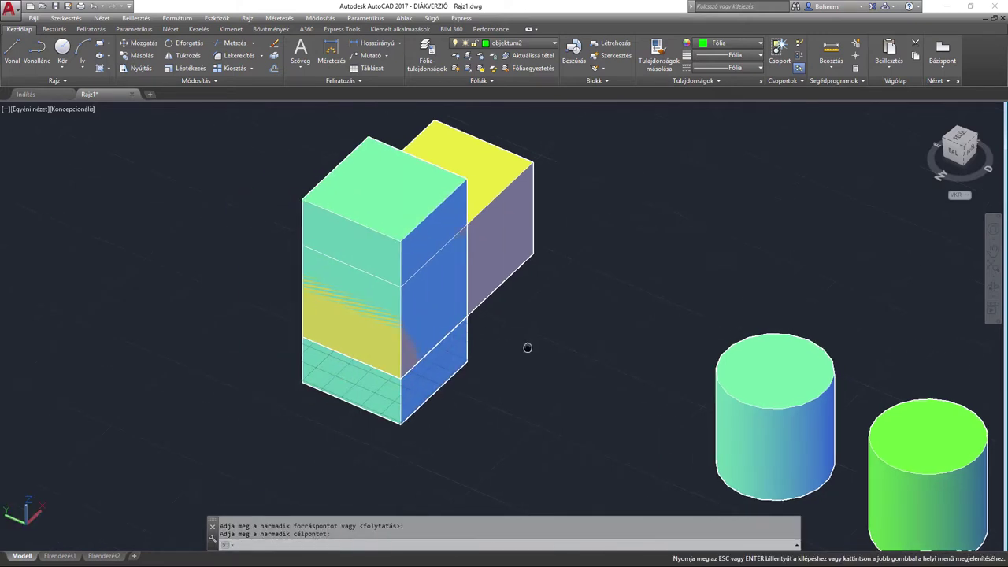
pyautogui.moveTo(905, 315)
pyautogui.keyDown('shift'); pyautogui.mouseDown(button='middle')
pyautogui.moveTo(664, 315)
pyautogui.moveTo(562, 280)
pyautogui.mouseUp(button='middle'); pyautogui.keyUp('shift')
pyautogui.moveTo(562, 280)
pyautogui.mouseDown()
pyautogui.moveTo(400, 266)
pyautogui.moveTo(275, 305)
pyautogui.moveTo(418, 317)
pyautogui.moveTo(515, 292)
pyautogui.moveTo(288, 333)
pyautogui.moveTo(391, 338)
pyautogui.moveTo(298, 327)
pyautogui.moveTo(295, 337)
pyautogui.mouseUp()
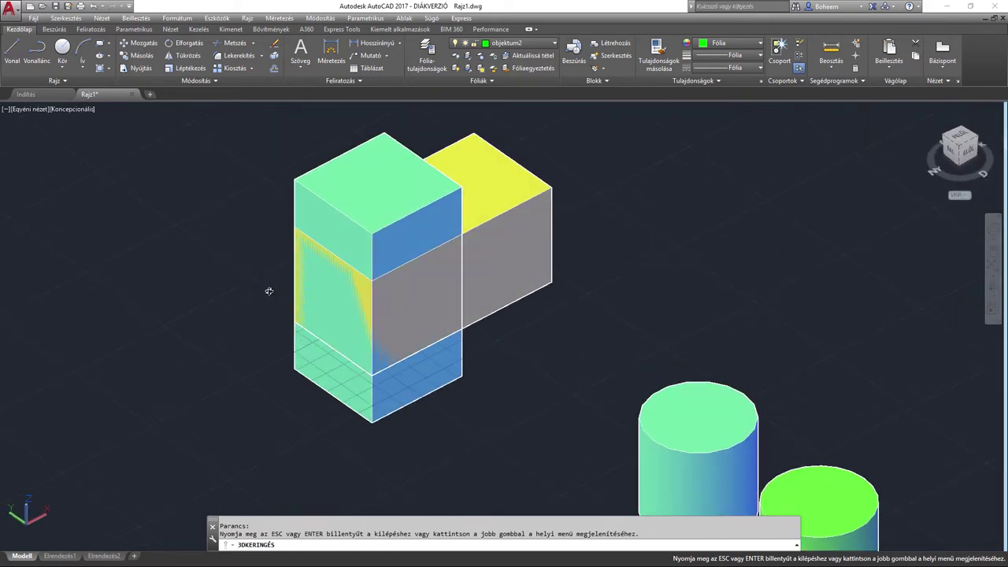
pyautogui.moveTo(268, 291)
pyautogui.mouseDown()
pyautogui.moveTo(321, 284)
pyautogui.moveTo(365, 302)
pyautogui.moveTo(370, 324)
pyautogui.moveTo(374, 309)
pyautogui.mouseUp()
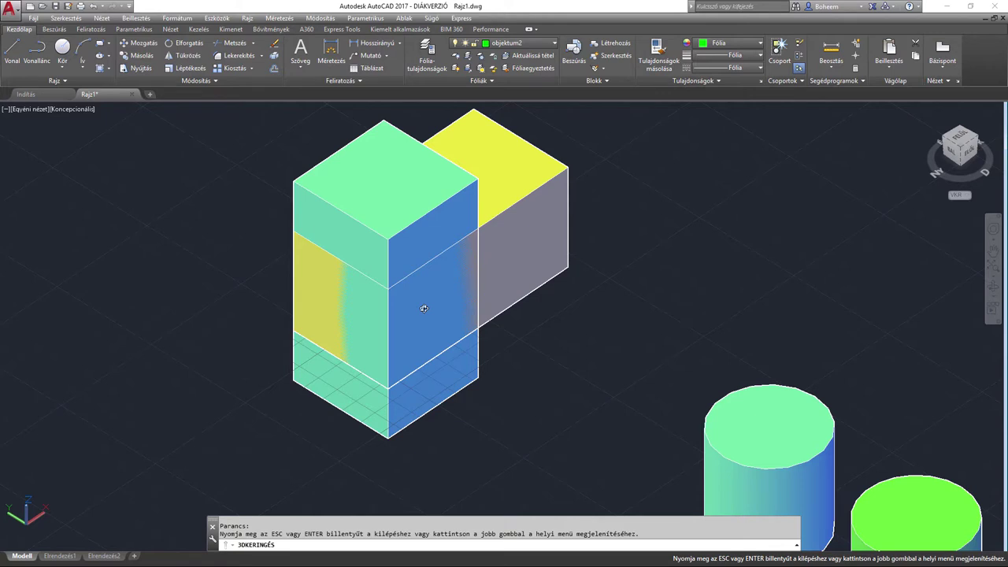
pyautogui.press('Escape')
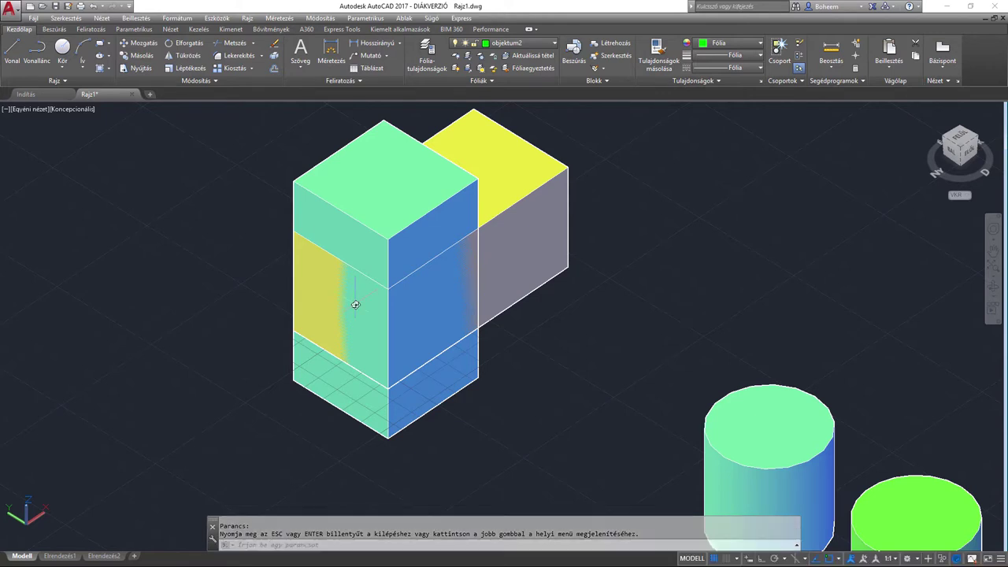
pyautogui.keyDown('shift'); pyautogui.moveTo(355, 304); pyautogui.dragTo(408, 302, button='middle'); pyautogui.keyUp('shift')
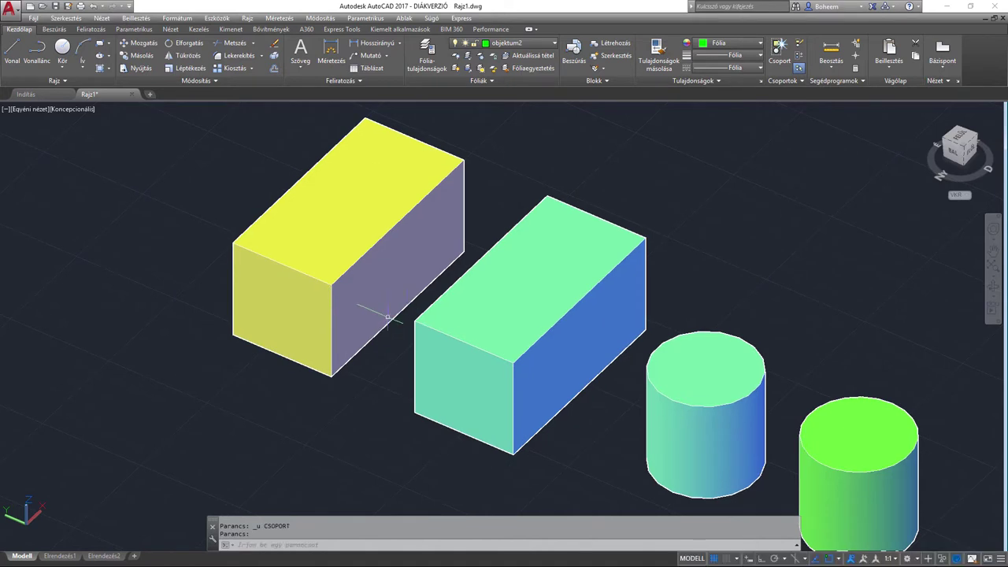
# Realign the green box with IL using three new point pairs on the yellow box's front end.
pyautogui.moveTo(367, 359); pyautogui.dragTo(383, 356, button='middle')
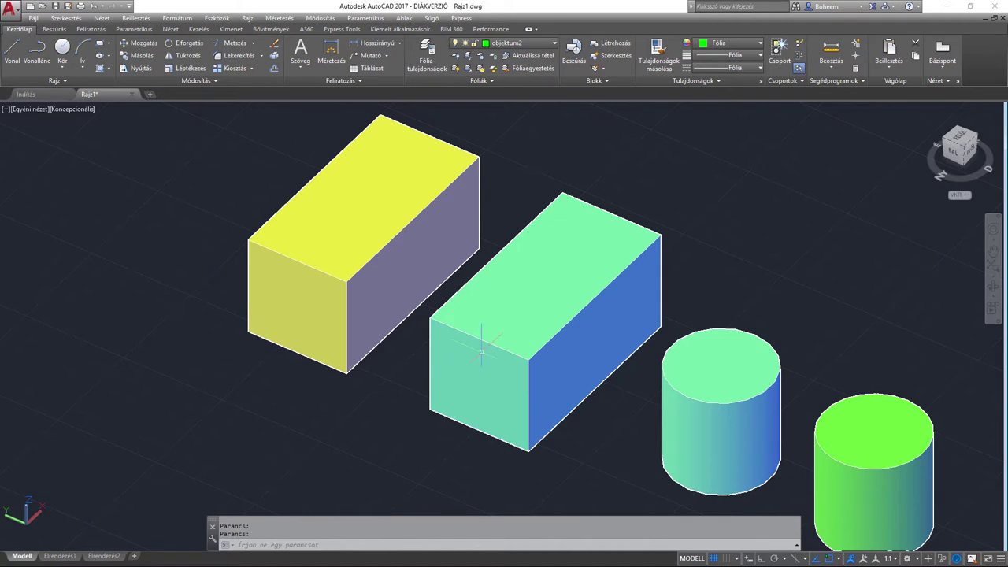
pyautogui.click(487, 322)
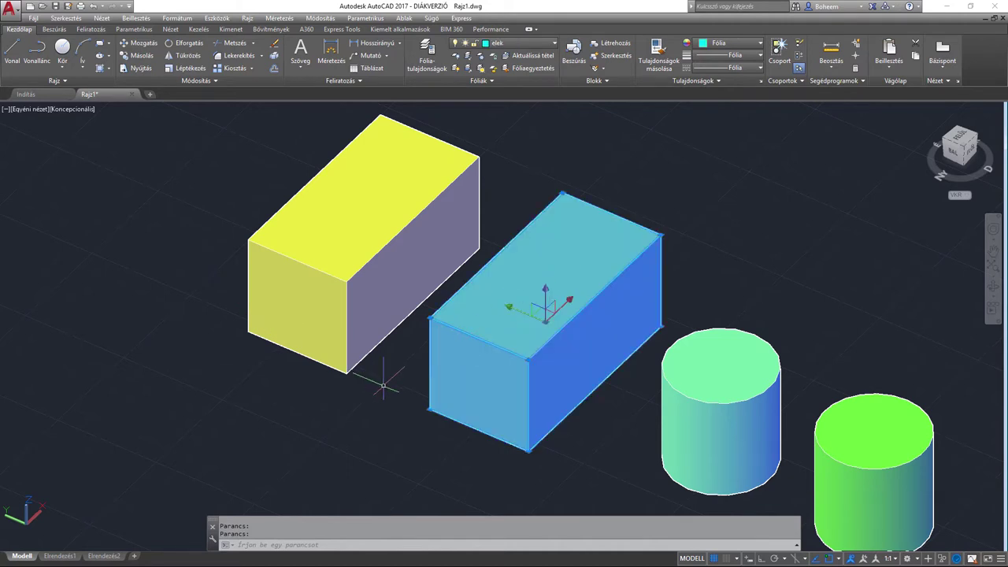
pyautogui.write('IL')
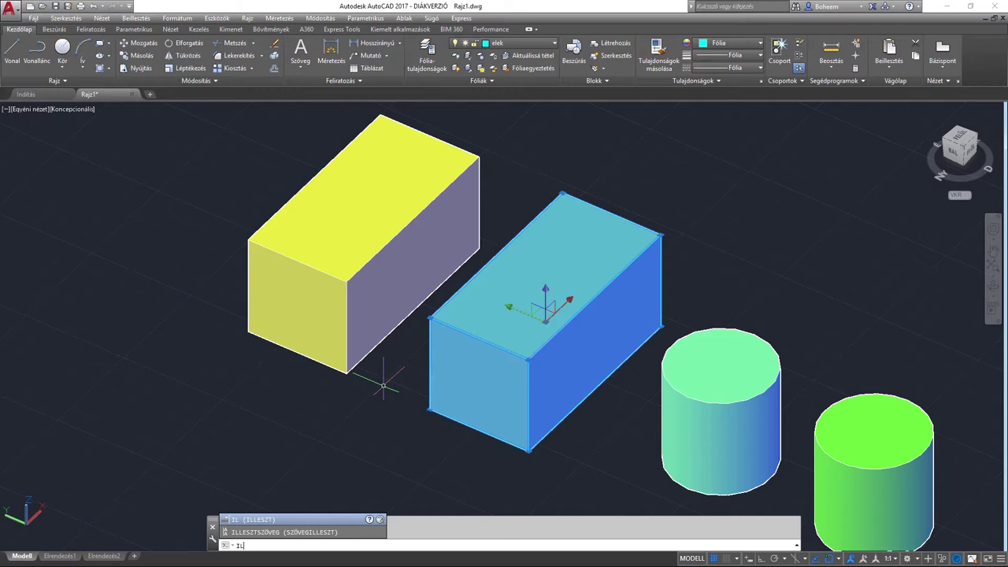
pyautogui.press('Return')
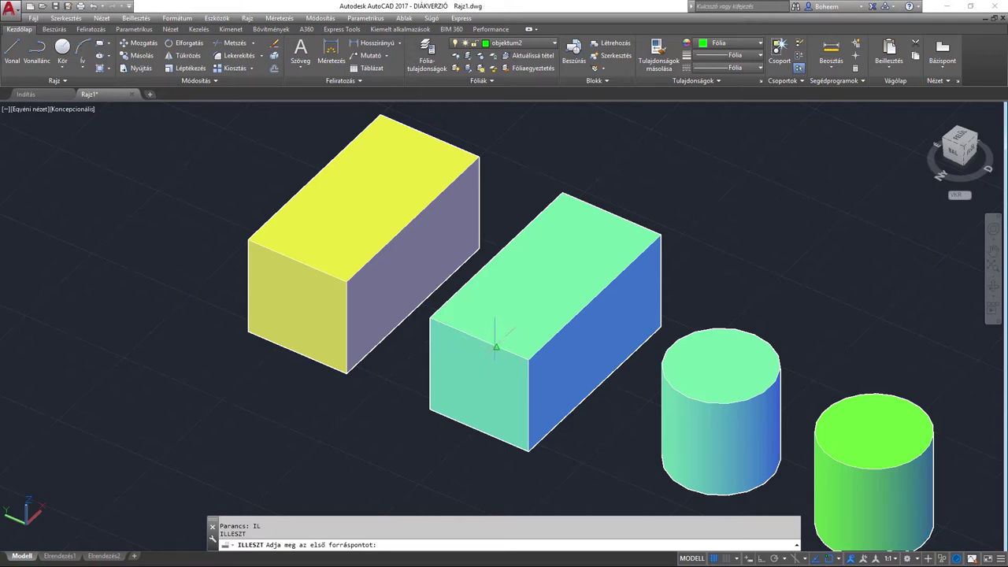
pyautogui.click(496, 345)
pyautogui.click(248, 285)
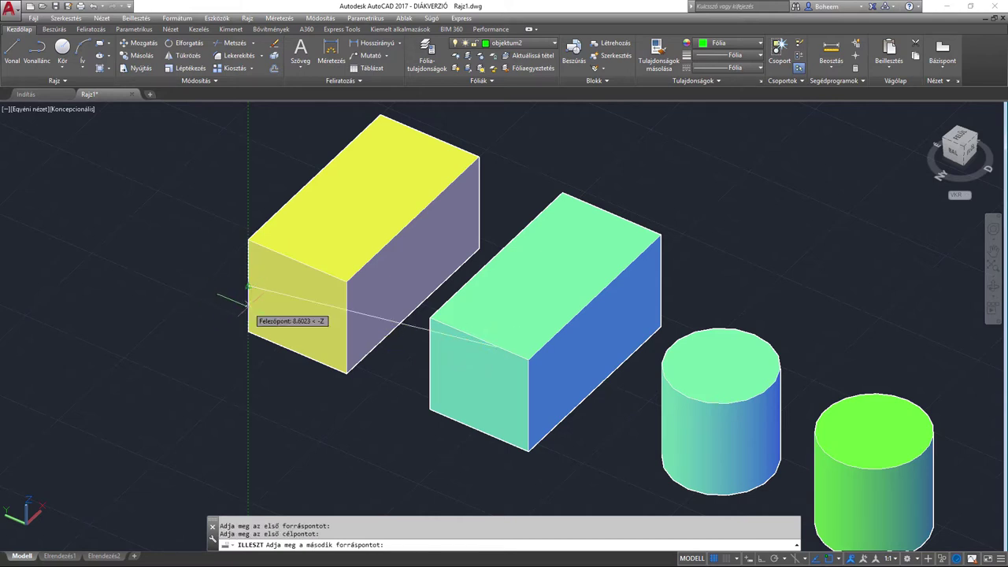
pyautogui.click(593, 389)
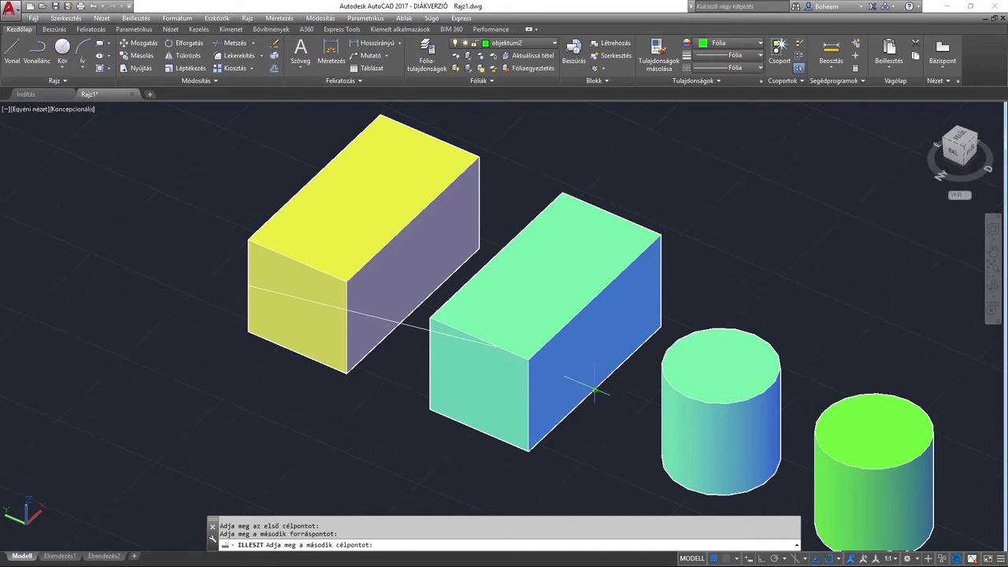
pyautogui.click(346, 327)
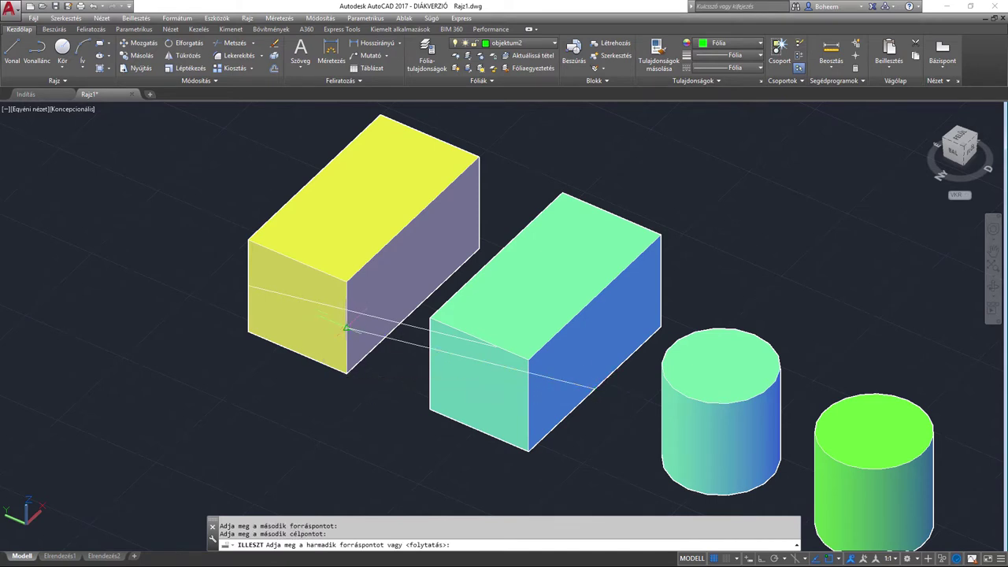
pyautogui.click(477, 429)
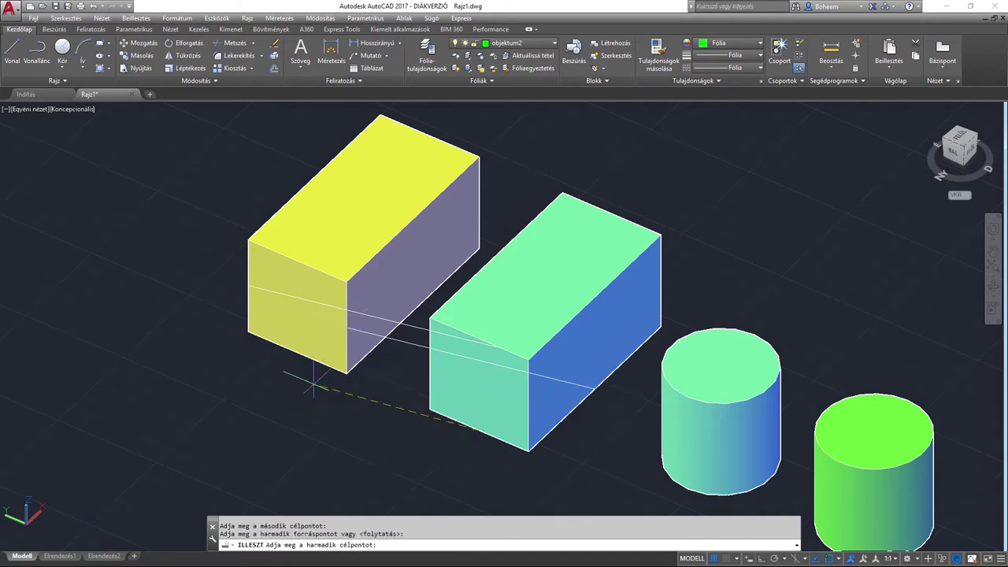
pyautogui.click(297, 353)
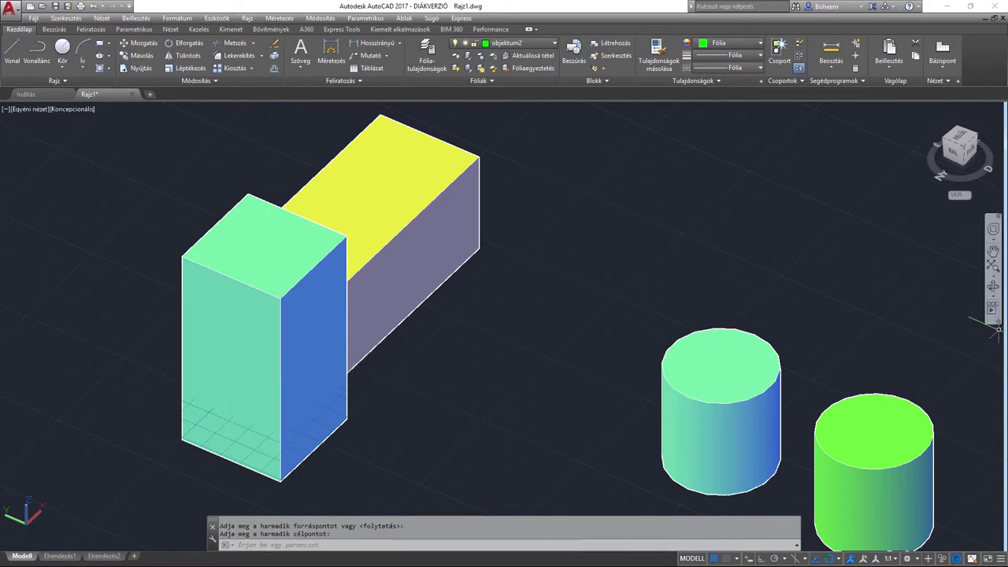
pyautogui.click(993, 288)
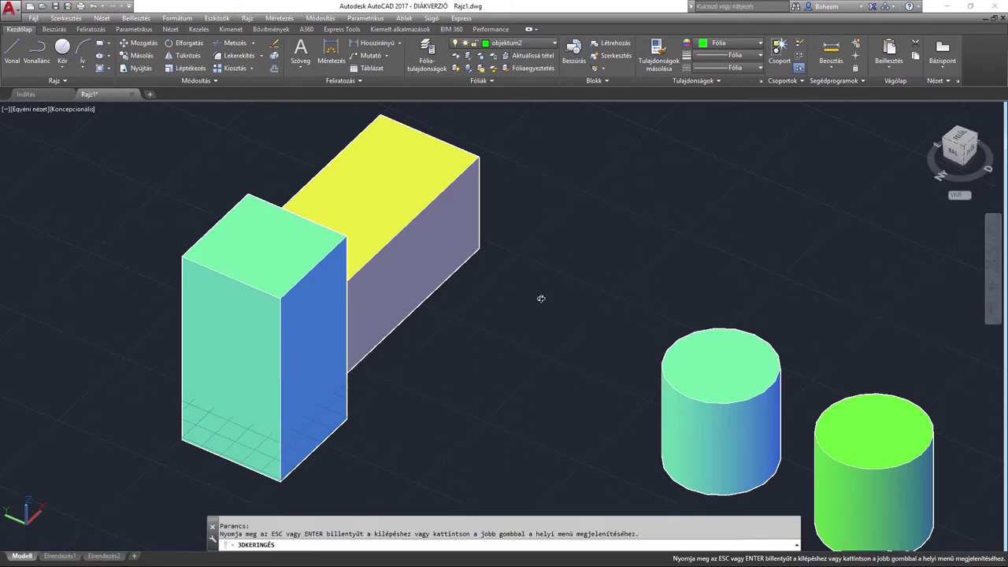
# Orbit the upright arrangement to inspect the boxes from several sides, including the left.
pyautogui.moveTo(540, 294)
pyautogui.mouseDown()
pyautogui.moveTo(412, 260)
pyautogui.moveTo(445, 274)
pyautogui.mouseUp()
pyautogui.moveTo(461, 341)
pyautogui.mouseDown()
pyautogui.moveTo(396, 317)
pyautogui.moveTo(425, 306)
pyautogui.moveTo(449, 331)
pyautogui.moveTo(331, 240)
pyautogui.moveTo(275, 247)
pyautogui.moveTo(500, 255)
pyautogui.mouseUp()
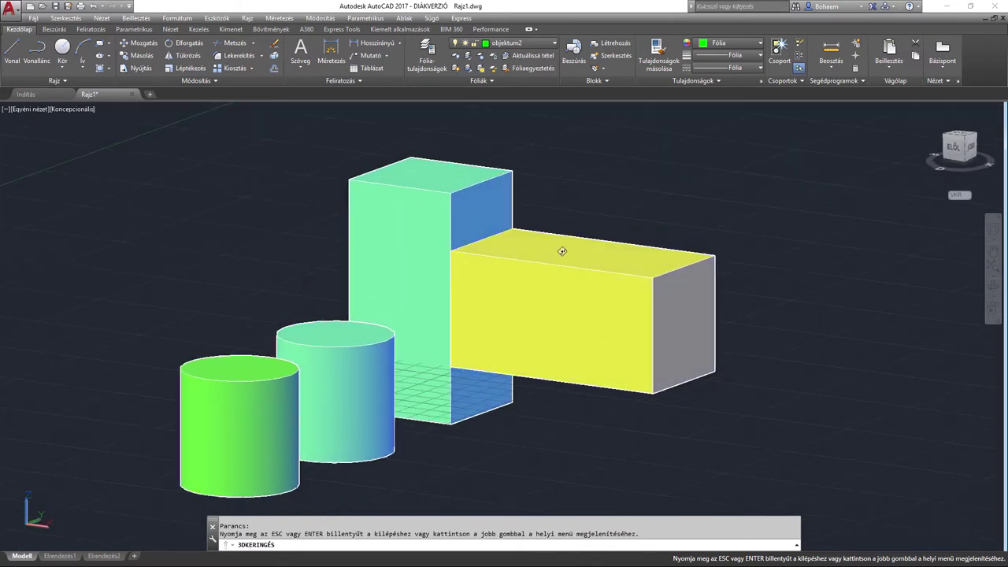
pyautogui.moveTo(504, 307); pyautogui.dragTo(405, 308)
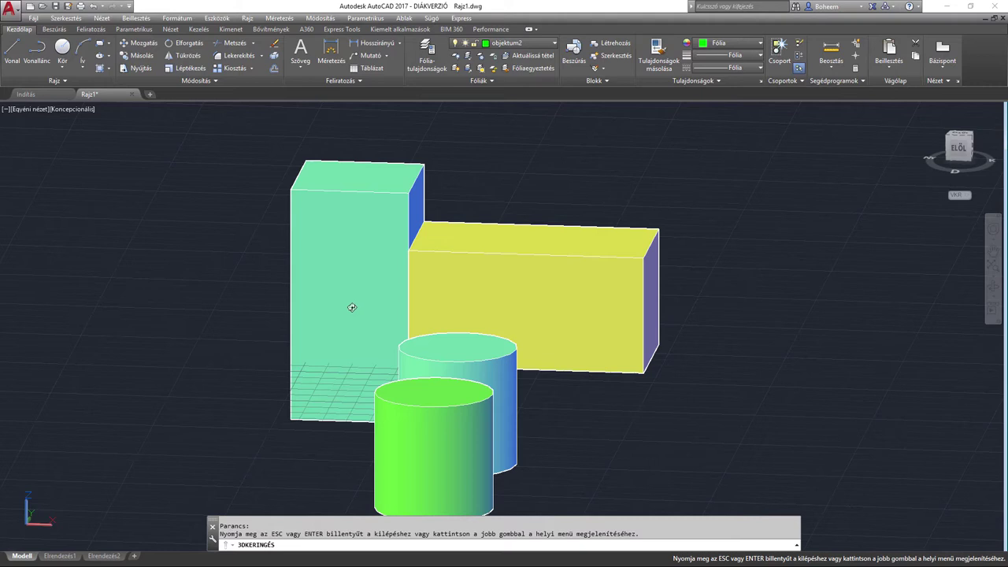
pyautogui.moveTo(352, 307); pyautogui.dragTo(407, 308)
pyautogui.press('Escape')
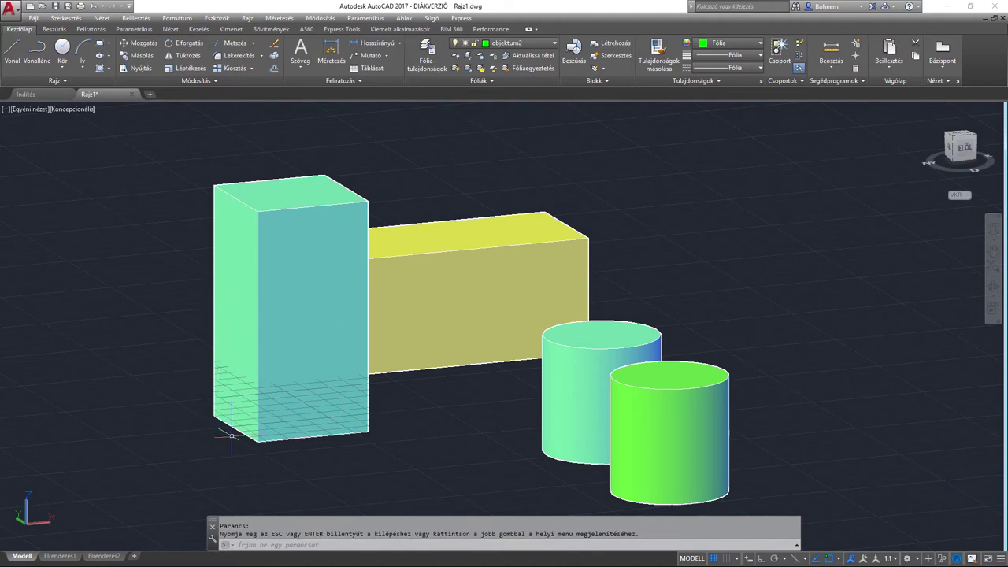
# Orbit toward a near-front view, then return the green box to lying beside the yellow box.
pyautogui.click(993, 289)
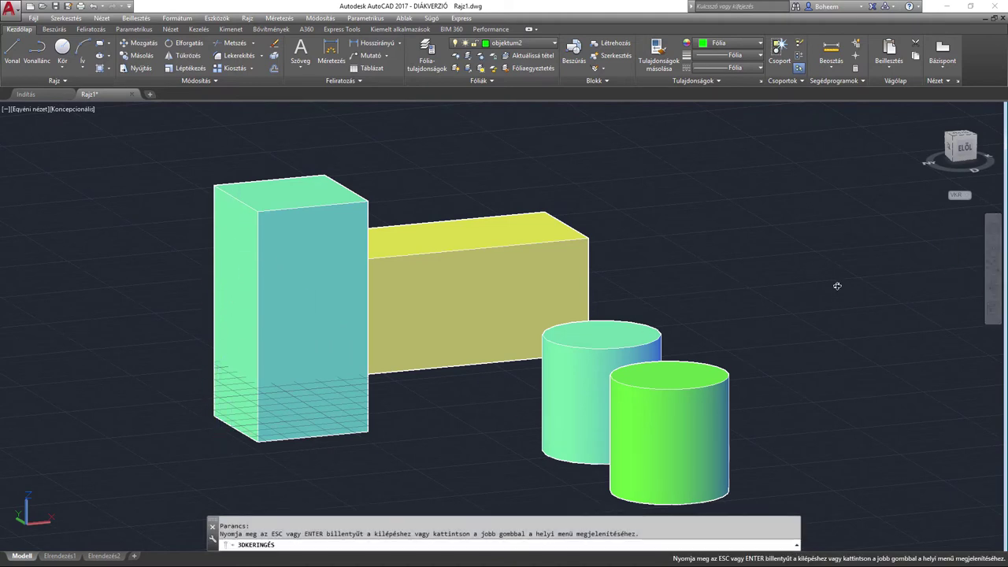
pyautogui.moveTo(835, 285); pyautogui.dragTo(749, 287)
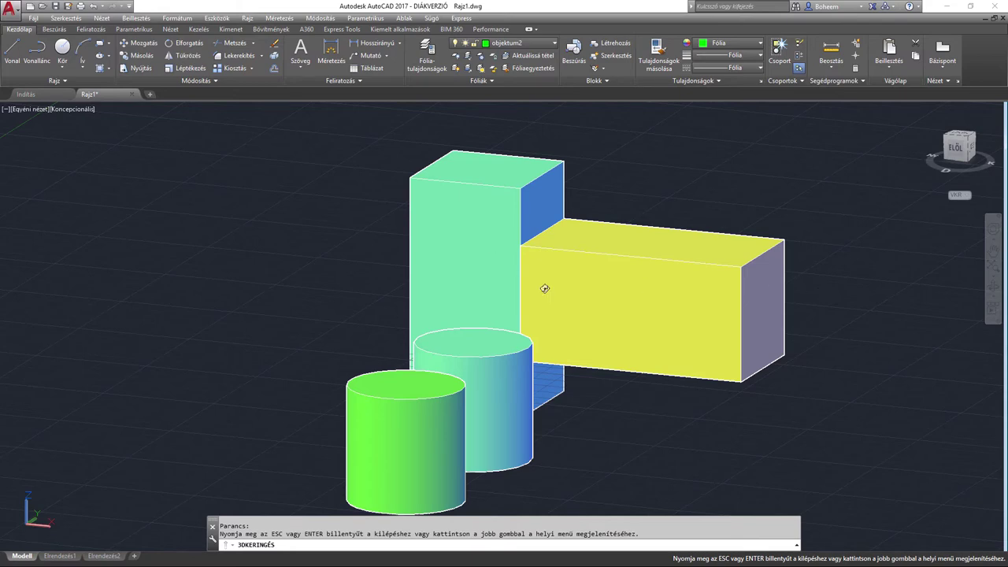
pyautogui.moveTo(544, 288); pyautogui.dragTo(598, 298)
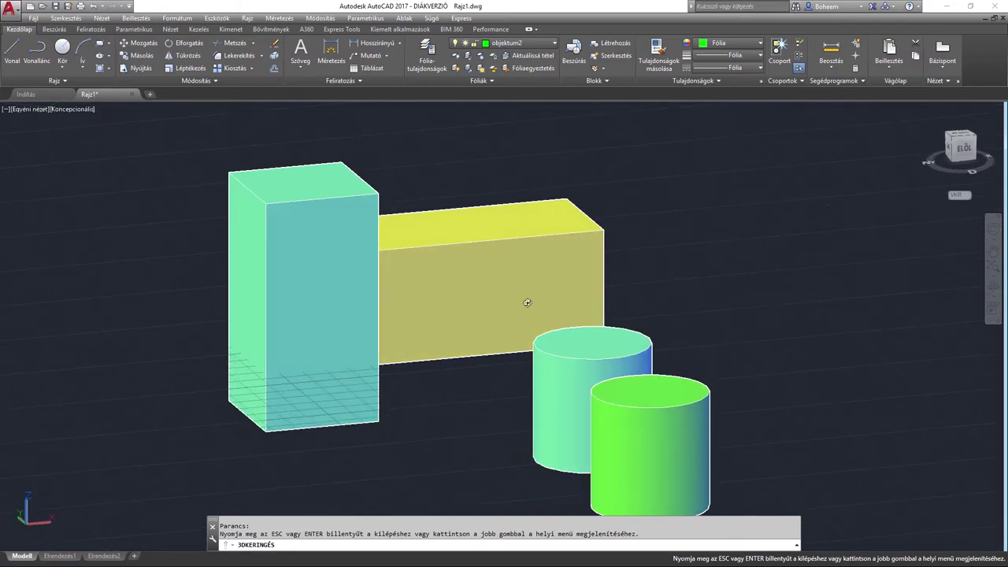
pyautogui.press('Escape')
pyautogui.keyDown('shift'); pyautogui.moveTo(571, 298); pyautogui.dragTo(582, 291, button='middle'); pyautogui.keyUp('shift')
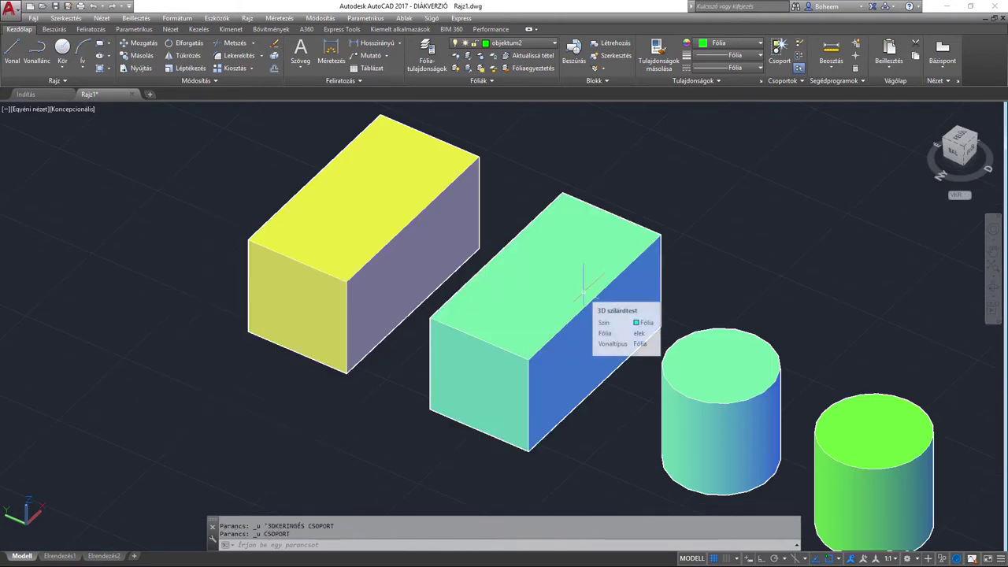
# Select the green box and start the Align command with IL.
pyautogui.moveTo(530, 315); pyautogui.dragTo(569, 308, button='middle')
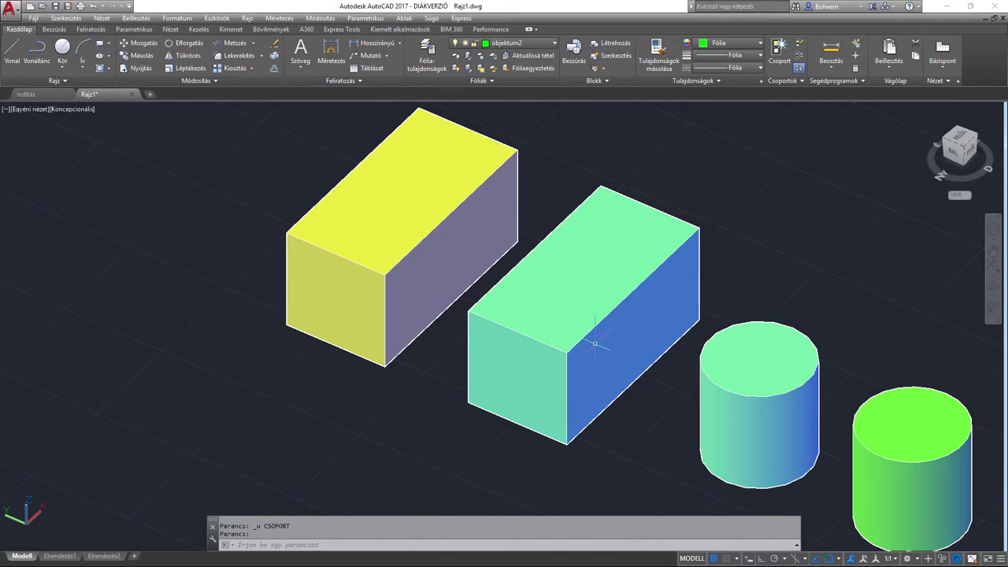
pyautogui.click(595, 344)
pyautogui.moveTo(536, 378); pyautogui.dragTo(558, 341, button='middle')
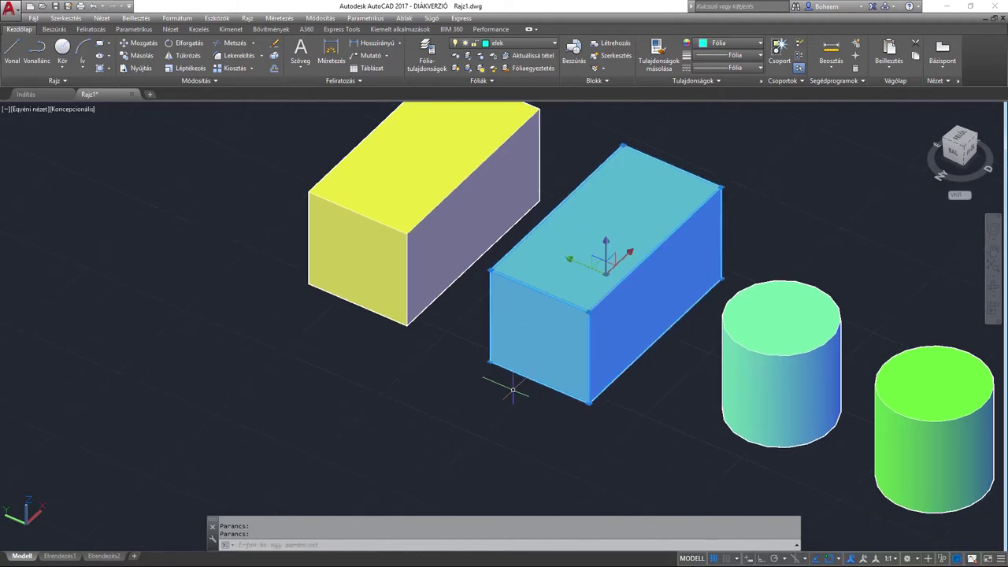
pyautogui.write('IL')
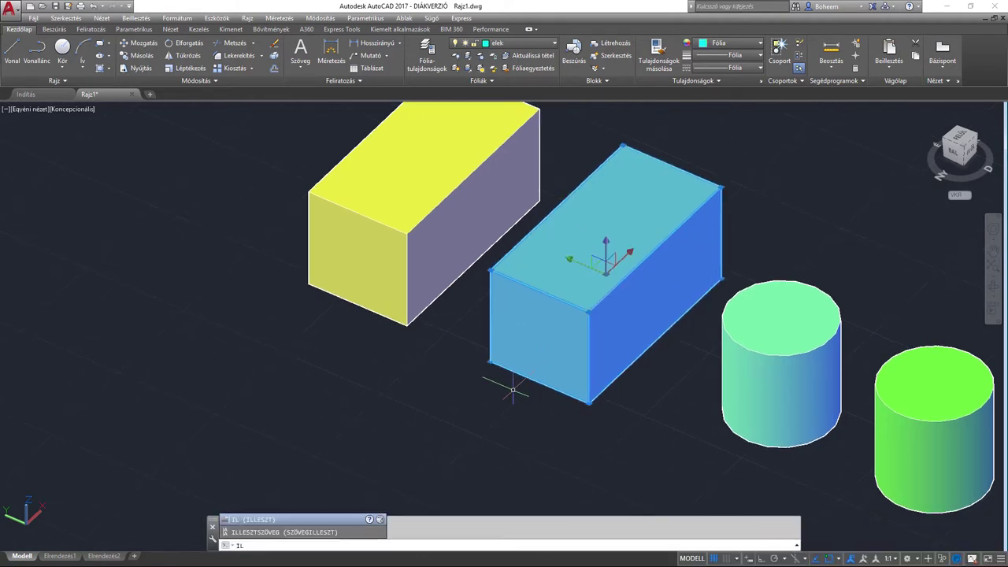
pyautogui.press('Return')
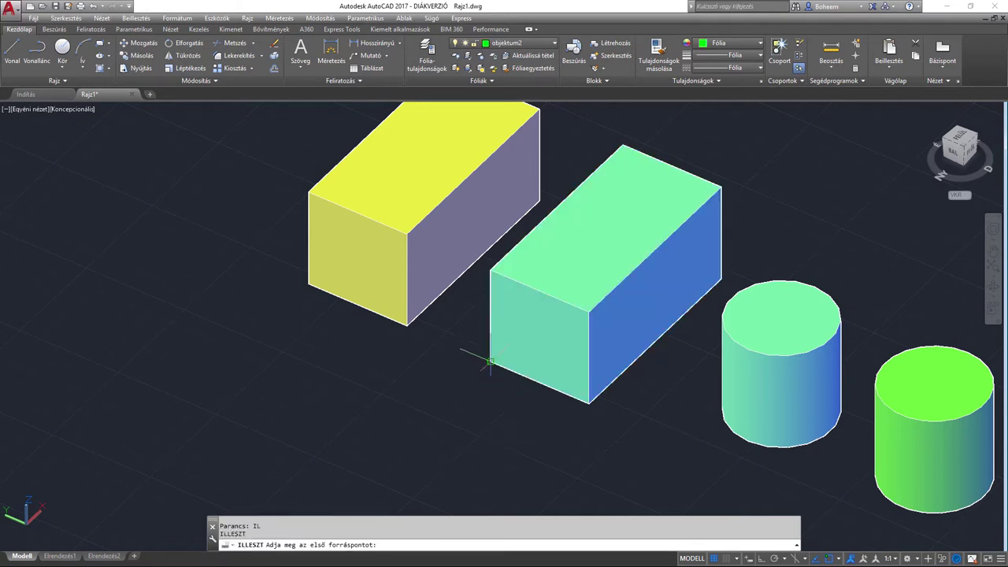
# Move the green box unrotated with one point pair so it lies flat against the yellow box's end.
pyautogui.click(655, 251)
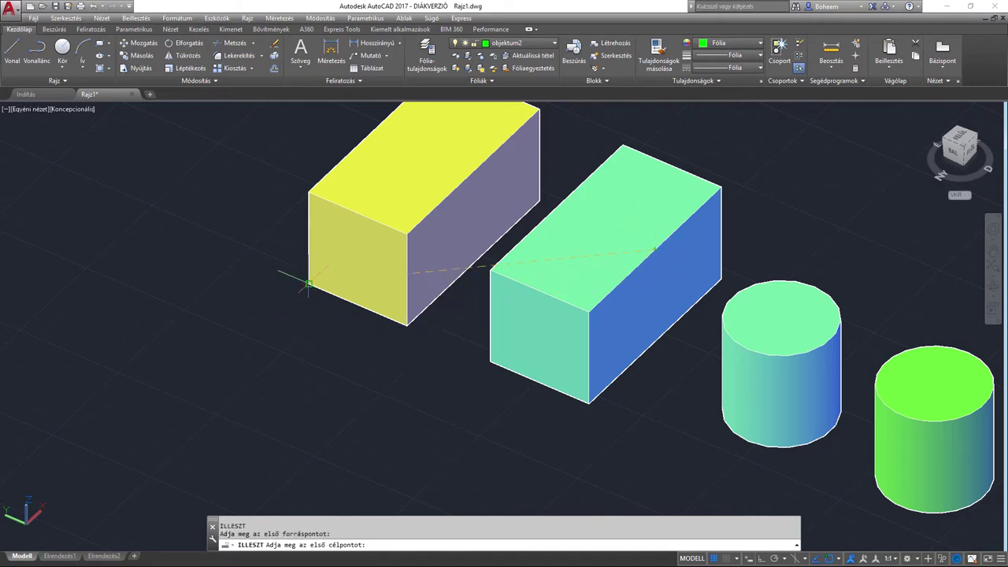
pyautogui.click(307, 282)
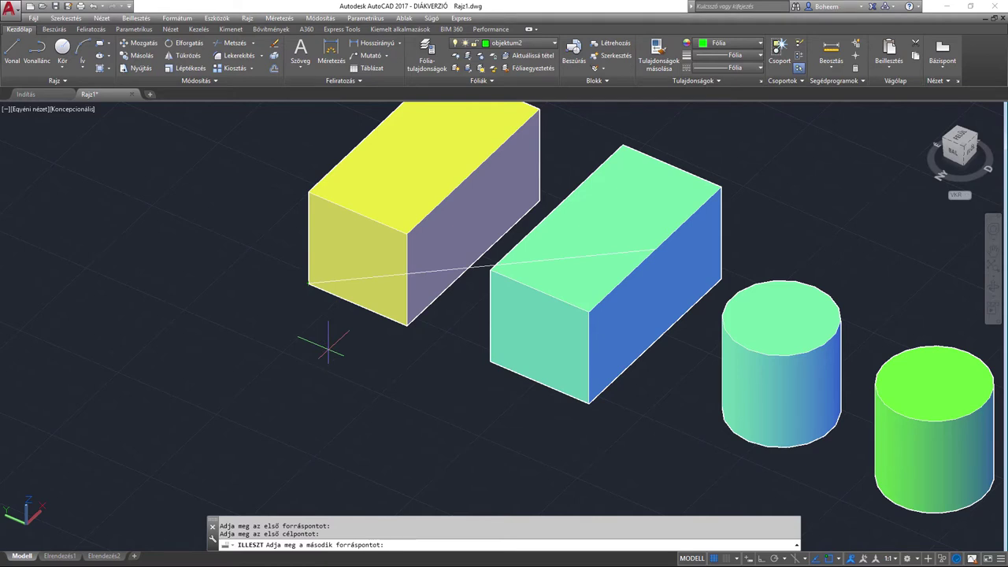
pyautogui.press('Return')
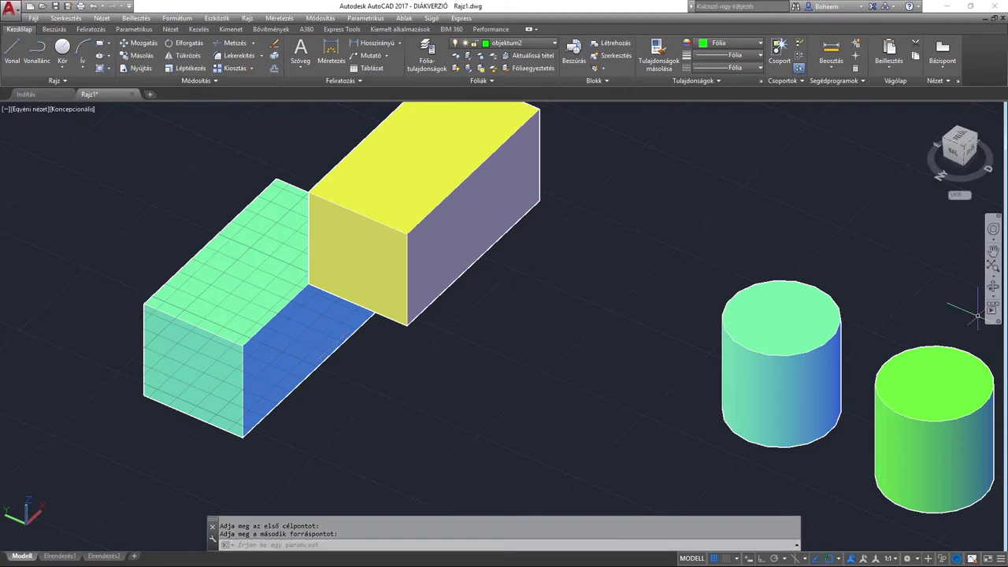
pyautogui.click(993, 286)
pyautogui.moveTo(472, 315); pyautogui.dragTo(342, 291)
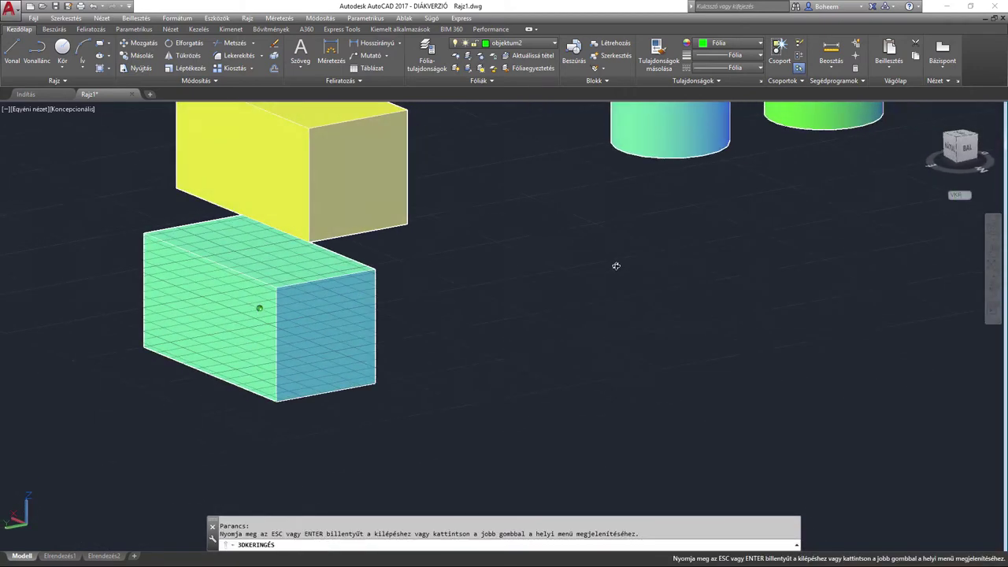
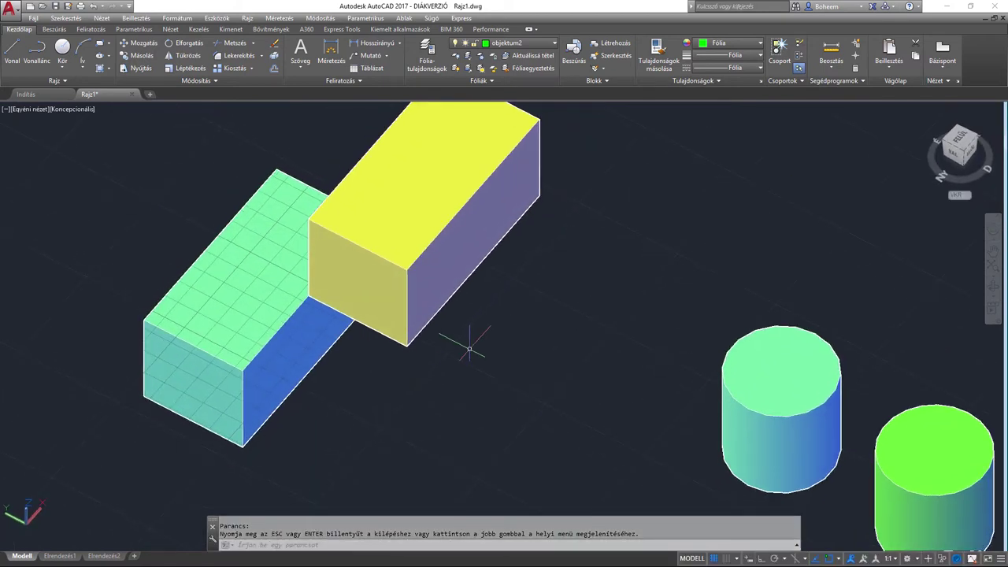
# Undo the orbit and the green box's move, then select the green box.
pyautogui.hotkey('ctrl', 'z')
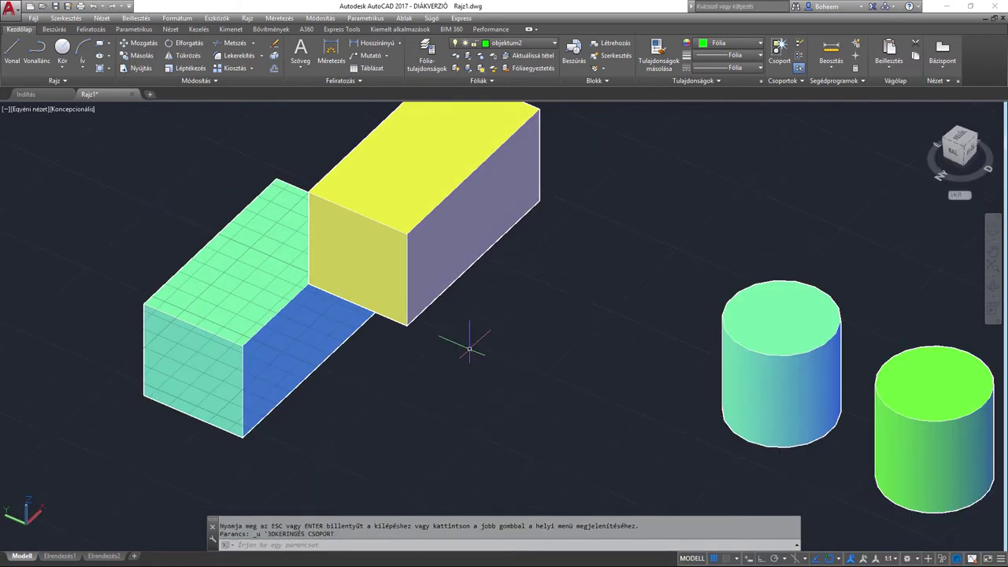
pyautogui.hotkey('ctrl', 'z')
pyautogui.hotkey('ctrl', 'z')
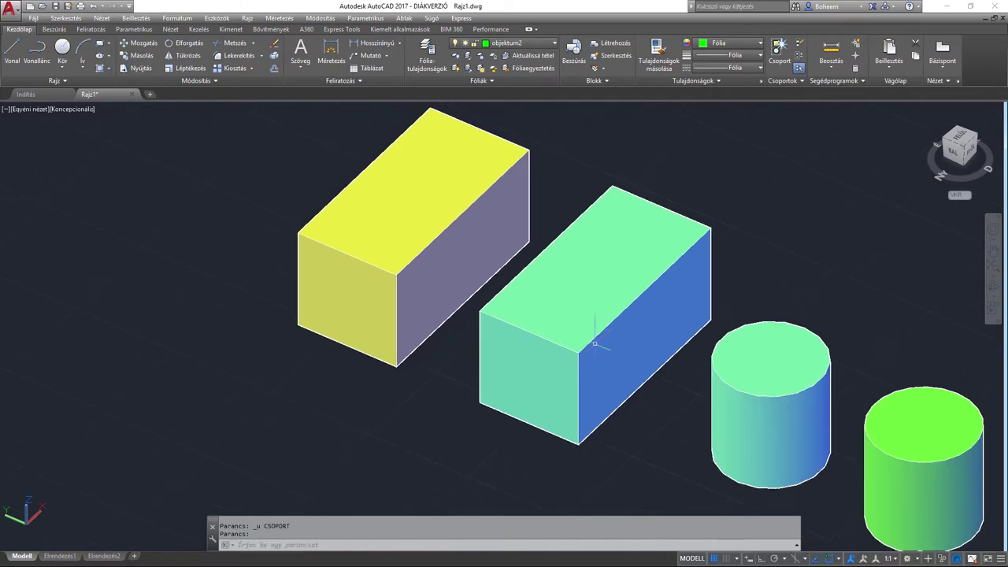
pyautogui.click(589, 344)
# Align the green box to the yellow box's corners with the IL command, without scaling.
pyautogui.write('i')
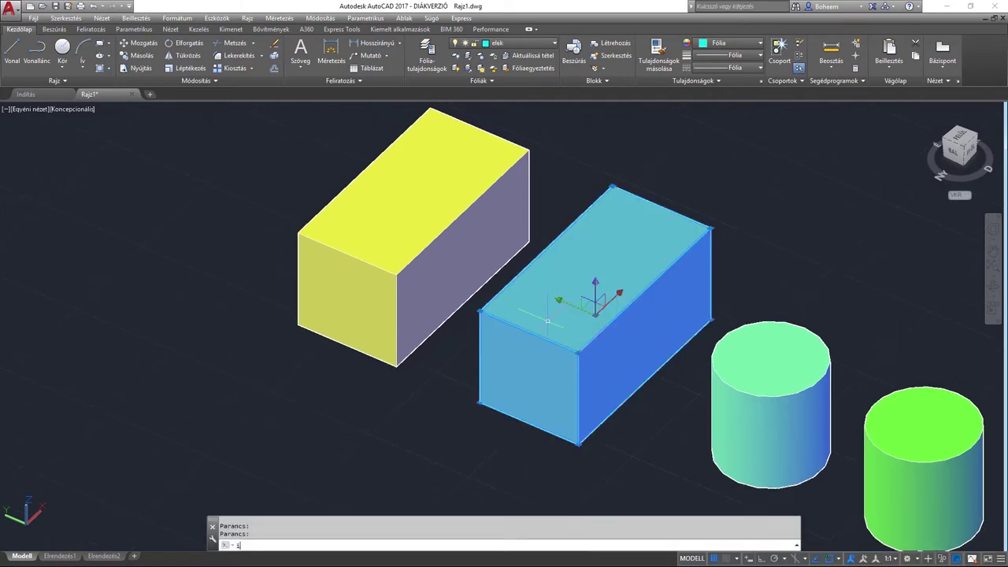
pyautogui.press('Return')
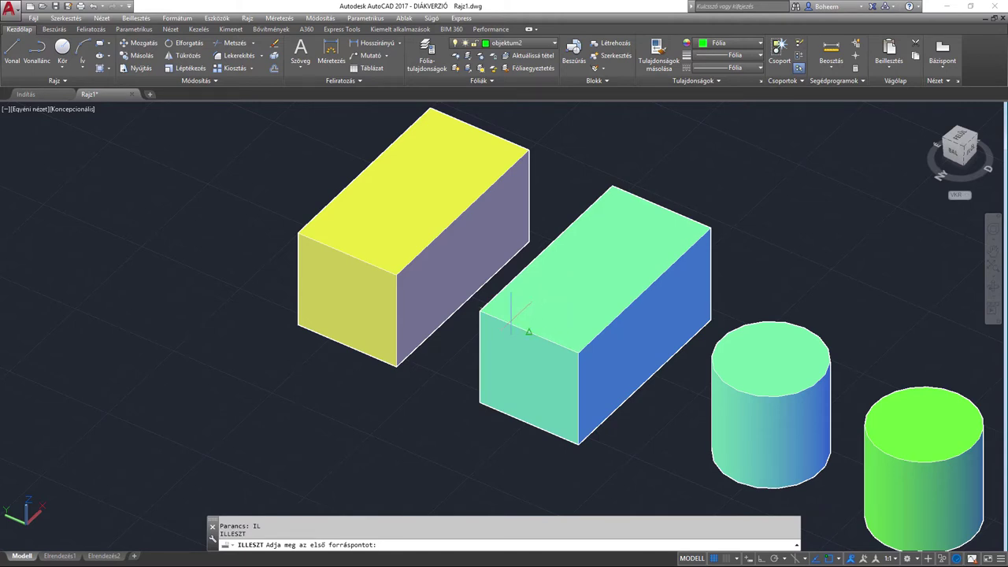
pyautogui.click(461, 304)
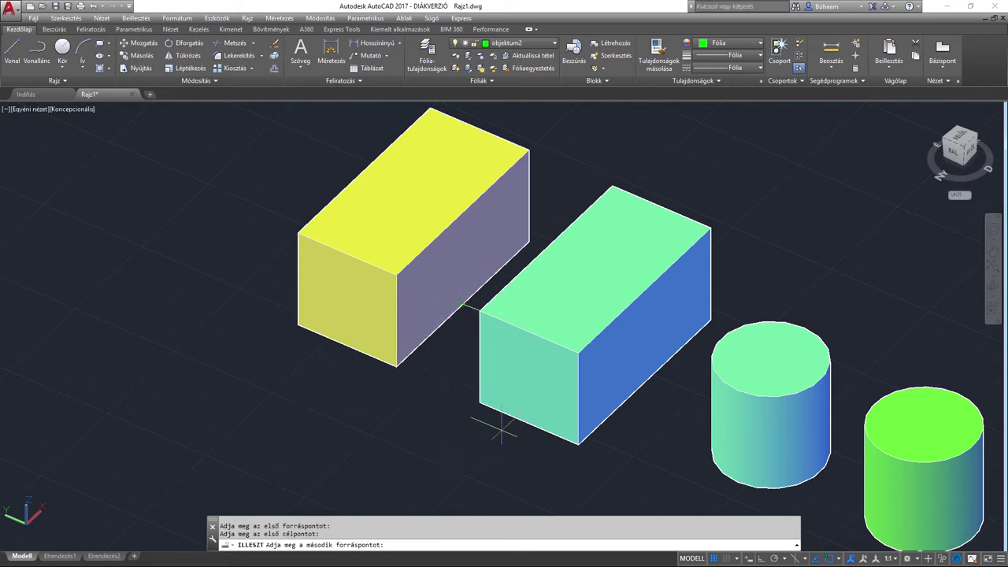
pyautogui.click(578, 445)
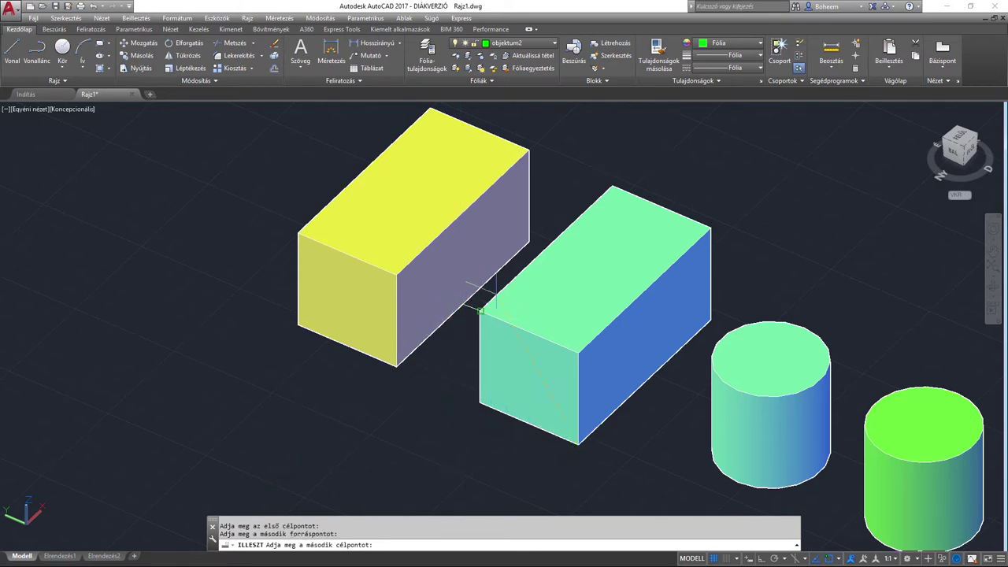
pyautogui.click(463, 213)
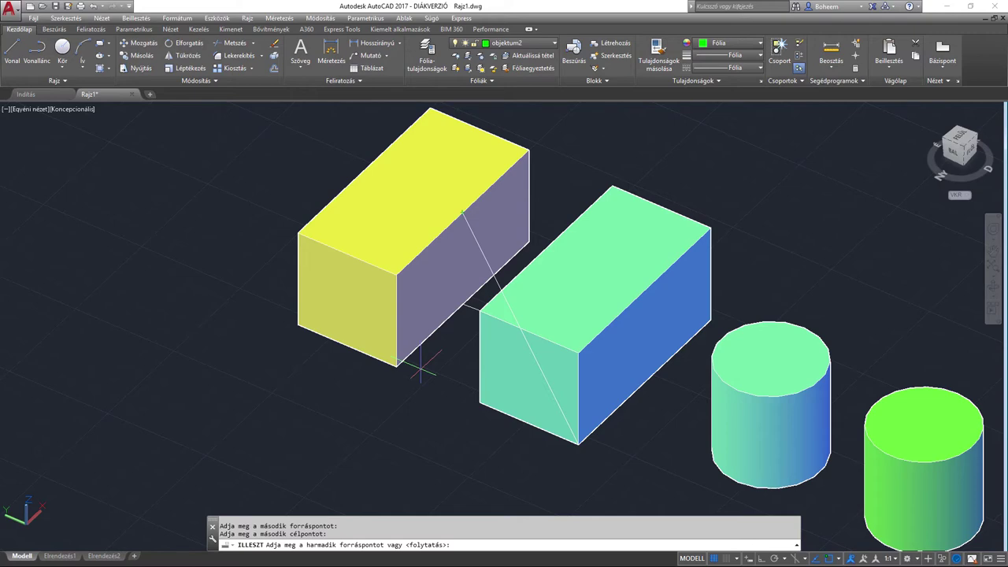
pyautogui.press('Return')
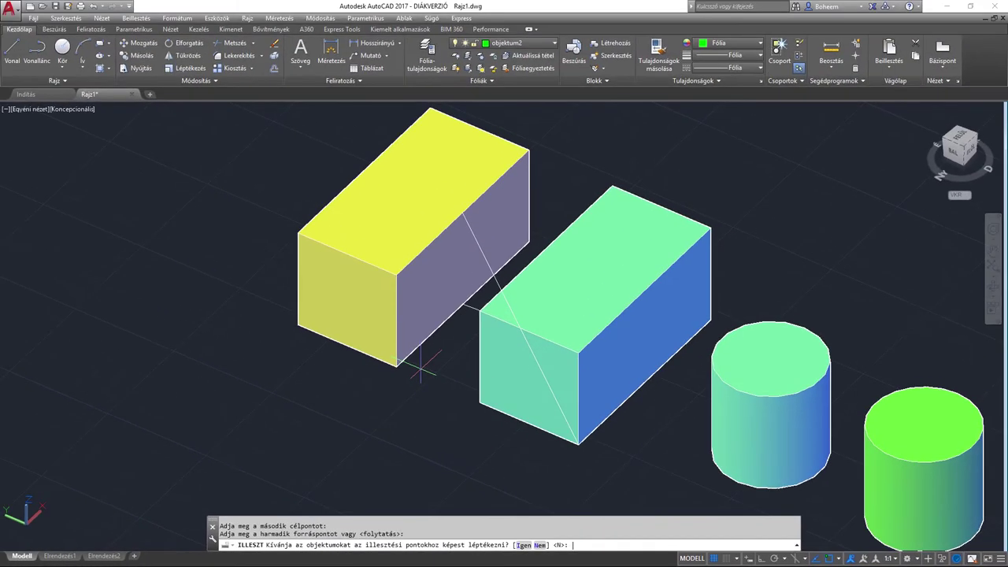
pyautogui.press('Return')
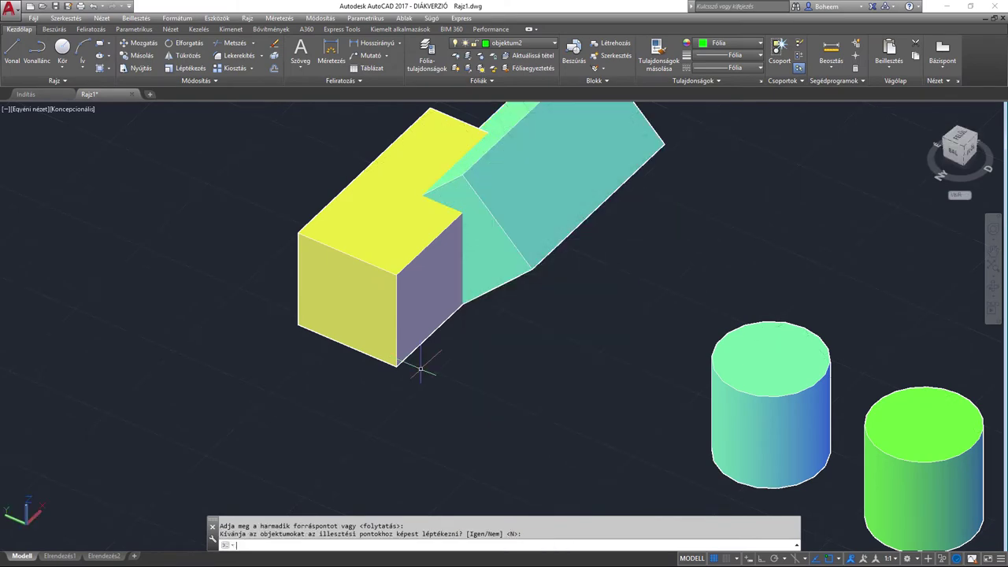
# Pan and orbit the view to inspect the green box joined to the yellow box.
pyautogui.press('Return')
pyautogui.moveTo(622, 278); pyautogui.dragTo(590, 344, button='middle')
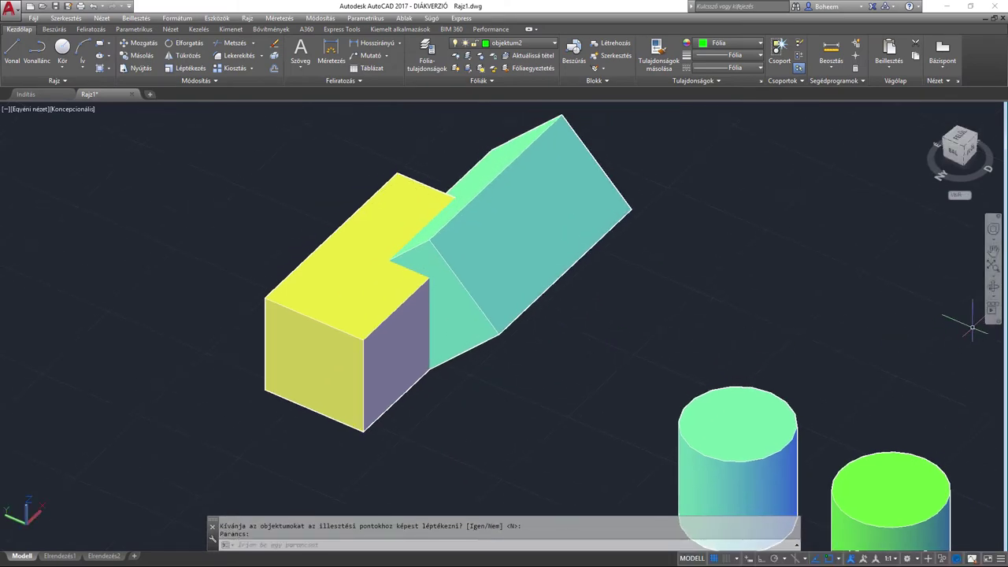
pyautogui.click(991, 290)
pyautogui.moveTo(753, 322)
pyautogui.mouseDown()
pyautogui.moveTo(347, 325)
pyautogui.moveTo(409, 370)
pyautogui.moveTo(389, 411)
pyautogui.moveTo(562, 400)
pyautogui.moveTo(467, 407)
pyautogui.moveTo(376, 440)
pyautogui.mouseUp()
# End the orbit, undo the alignment, and select the green cylinder.
pyautogui.press('Escape')
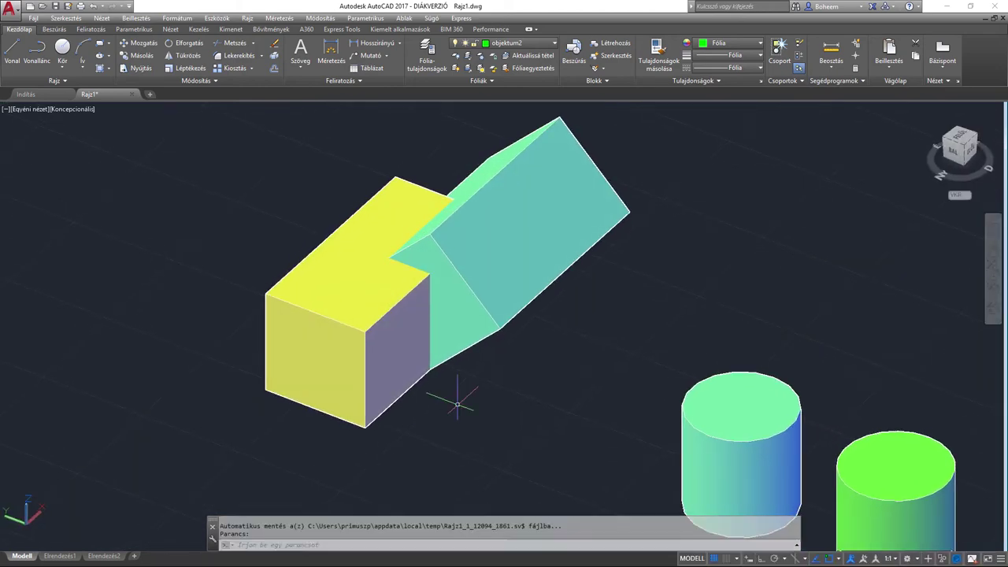
pyautogui.hotkey('ctrl', 'z')
pyautogui.hotkey('ctrl', 'z')
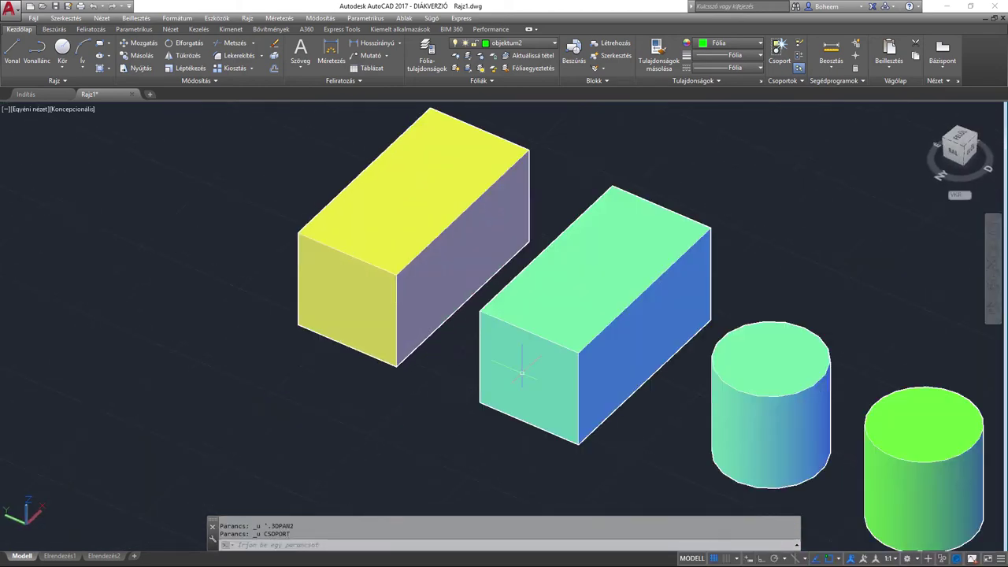
pyautogui.moveTo(521, 373)
pyautogui.mouseDown(button='middle')
pyautogui.moveTo(430, 367)
pyautogui.moveTo(416, 386)
pyautogui.mouseUp(button='middle')
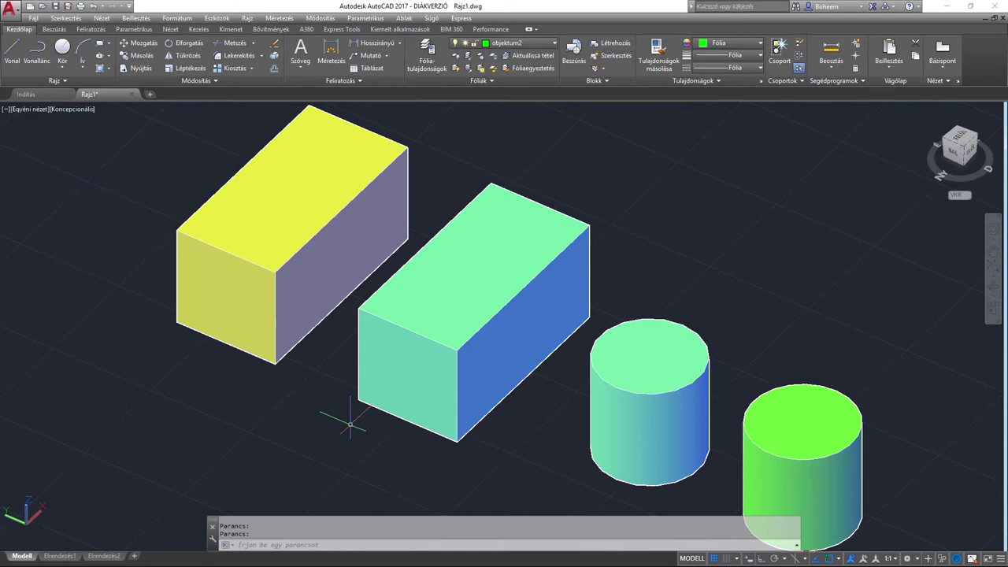
pyautogui.moveTo(673, 329); pyautogui.dragTo(658, 307, button='middle')
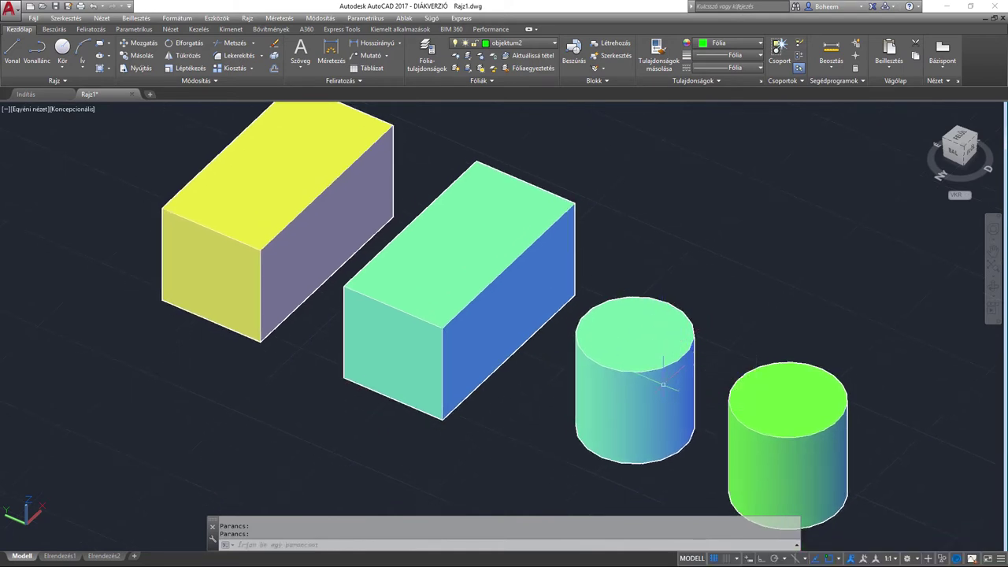
pyautogui.click(736, 417)
pyautogui.moveTo(738, 358)
pyautogui.mouseDown(button='middle')
pyautogui.moveTo(745, 310)
pyautogui.moveTo(745, 336)
pyautogui.mouseUp(button='middle')
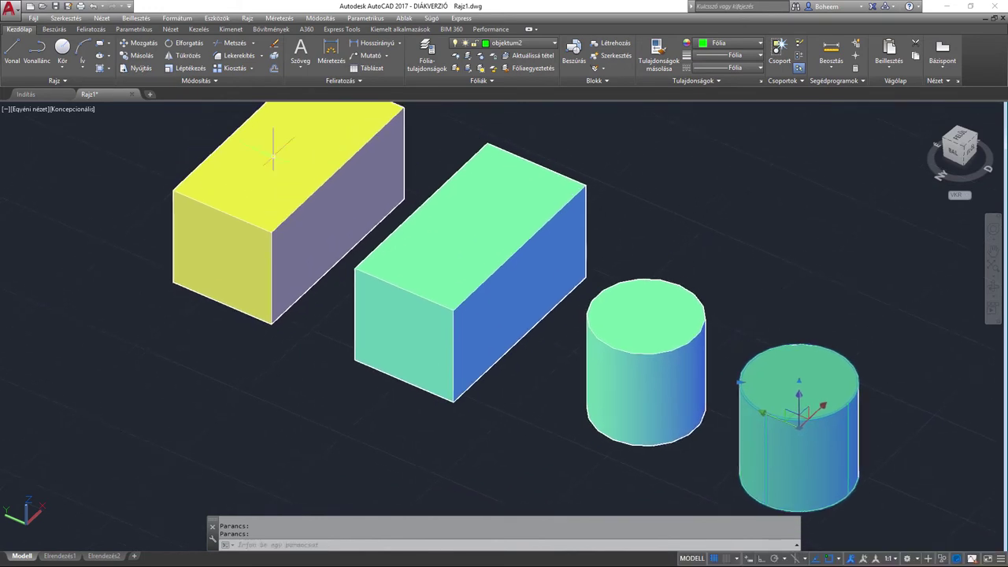
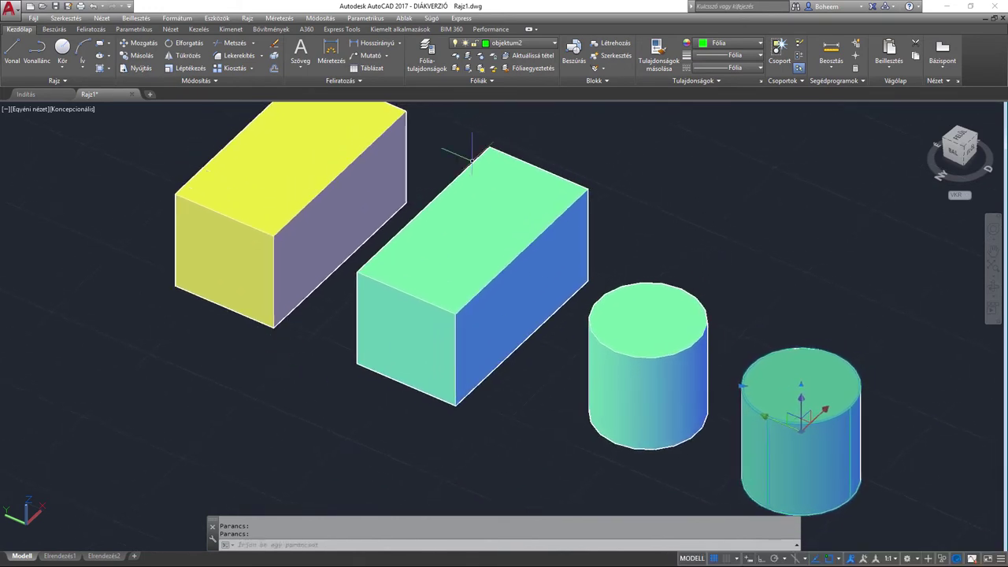
# Start 3DALIGN (3DILLESZT) on the right green cylinder, using its top-face centre as base point.
pyautogui.moveTo(575, 309); pyautogui.dragTo(554, 309, button='middle')
pyautogui.moveTo(630, 235); pyautogui.dragTo(622, 231, button='middle')
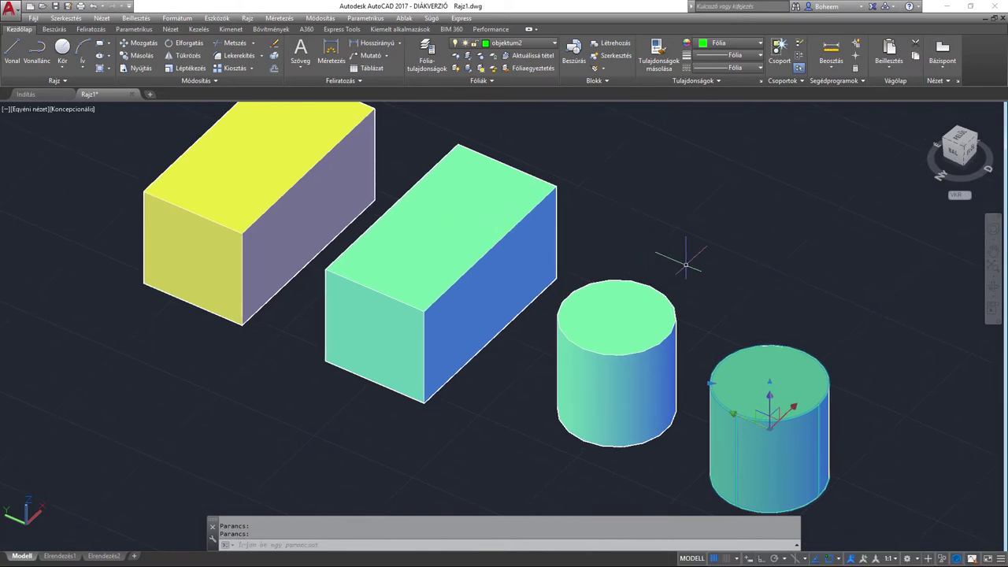
pyautogui.write('3D')
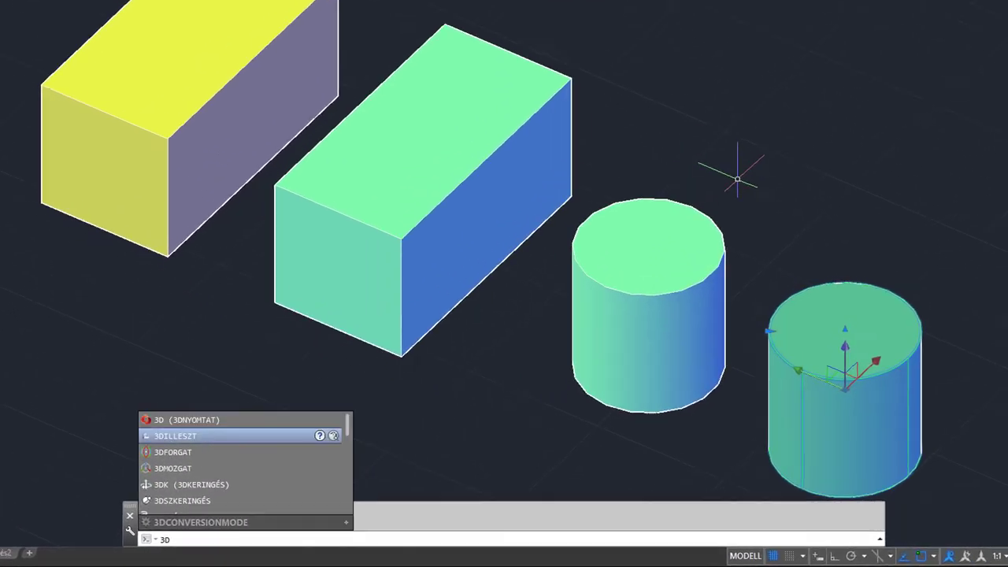
pyautogui.press('Down')
pyautogui.press('Return')
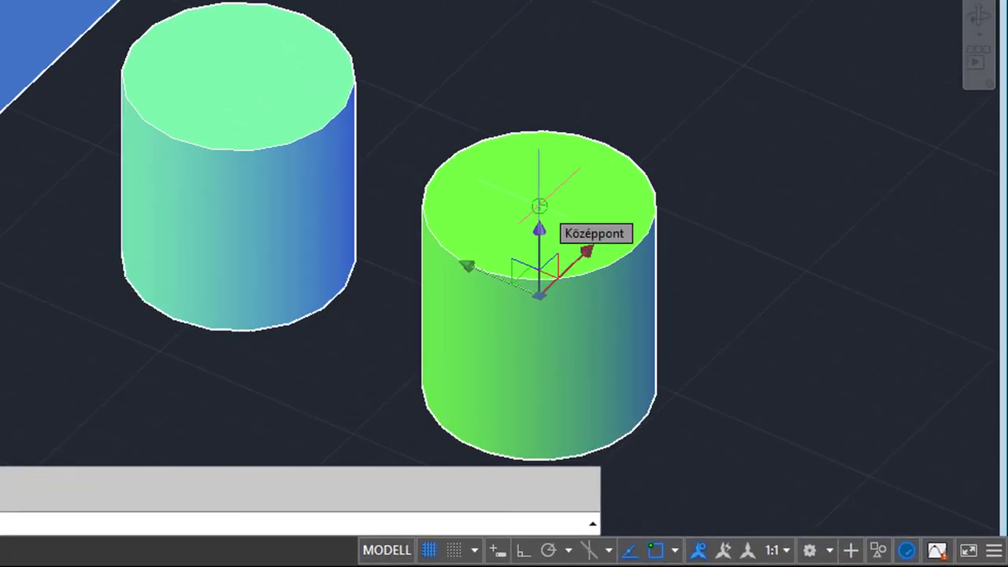
pyautogui.click(539, 206)
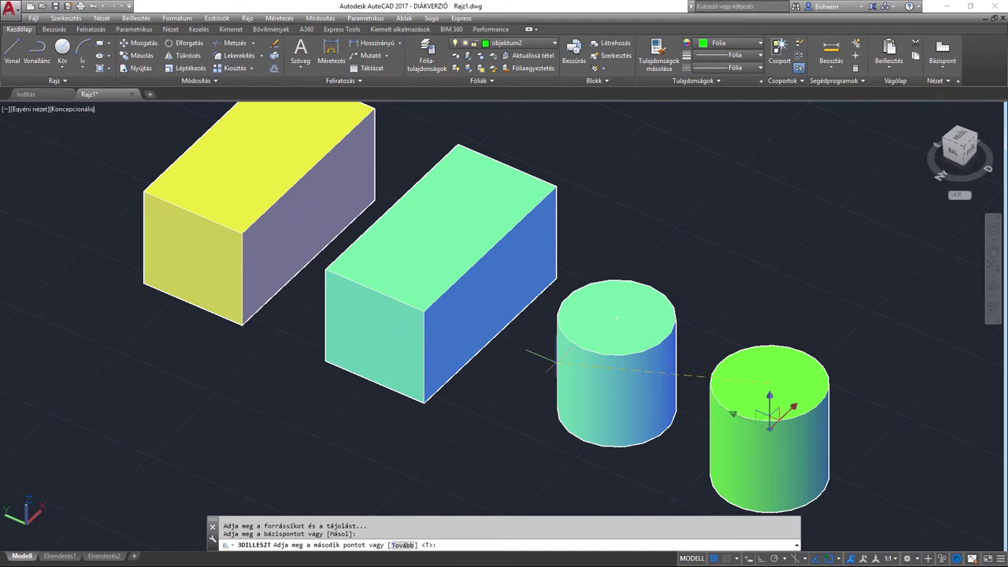
# Target the yellow box's end-face corner and a direction point so the cylinder lies against it.
pyautogui.press('Return')
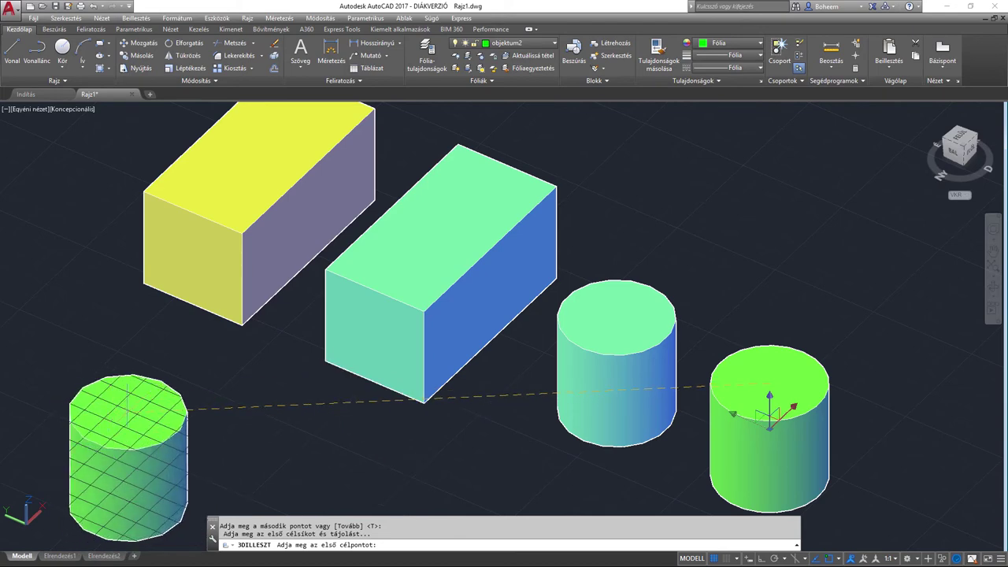
pyautogui.moveTo(129, 406)
pyautogui.mouseDown(button='middle')
pyautogui.moveTo(175, 366)
pyautogui.moveTo(28, 416)
pyautogui.mouseUp(button='middle')
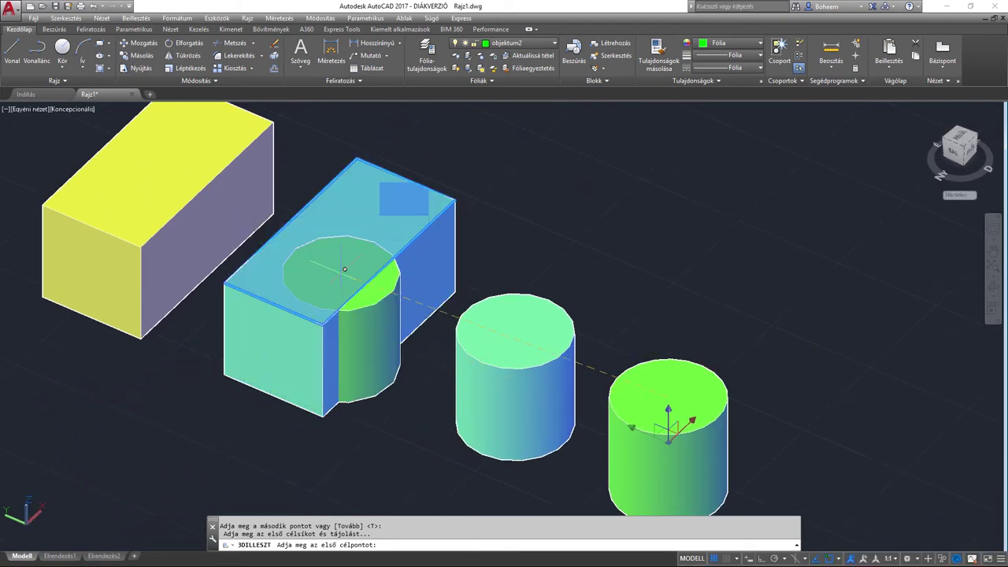
pyautogui.moveTo(282, 318); pyautogui.dragTo(418, 354, button='middle')
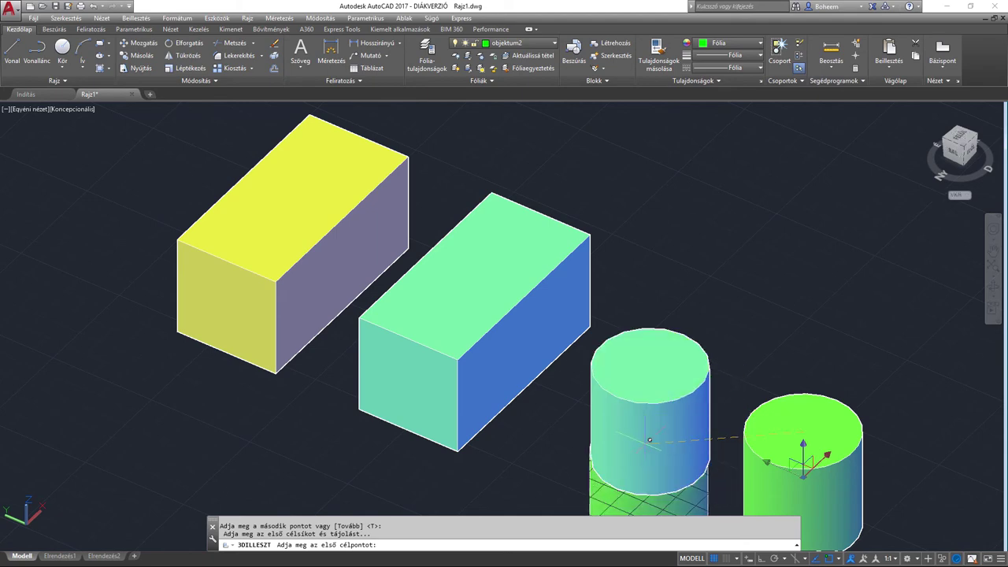
pyautogui.moveTo(207, 297); pyautogui.dragTo(381, 333, button='middle')
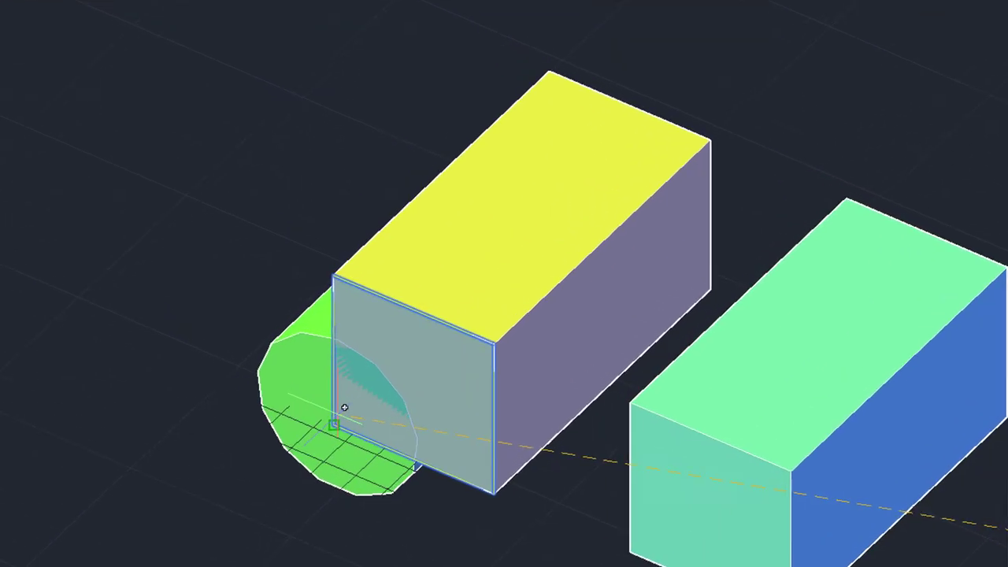
pyautogui.click(335, 437)
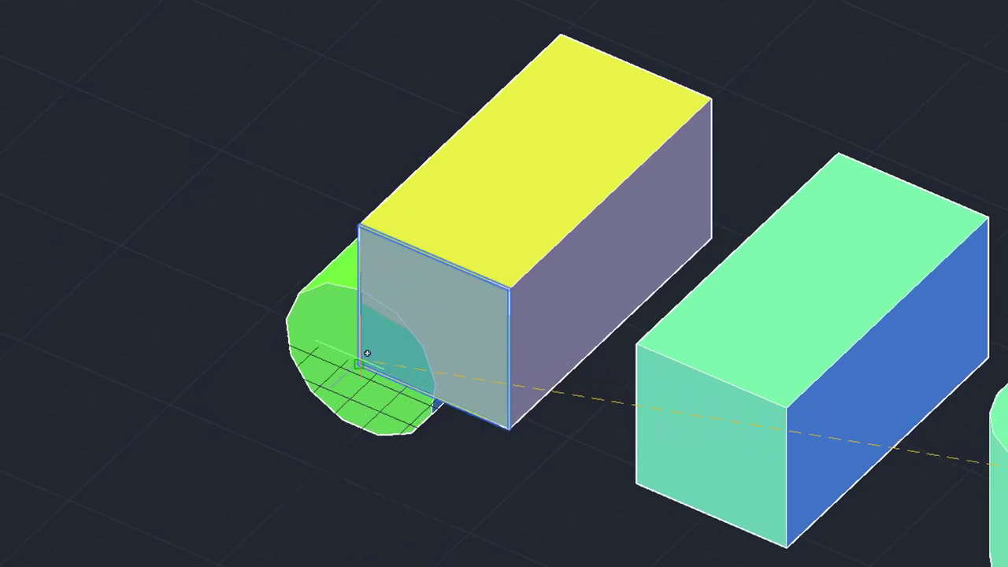
pyautogui.click(359, 364)
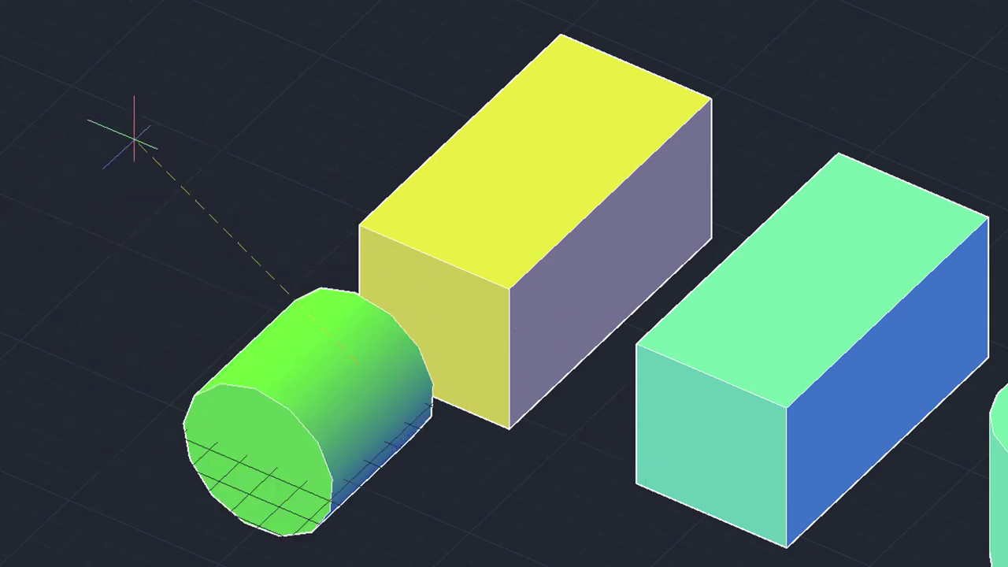
pyautogui.click(600, 49)
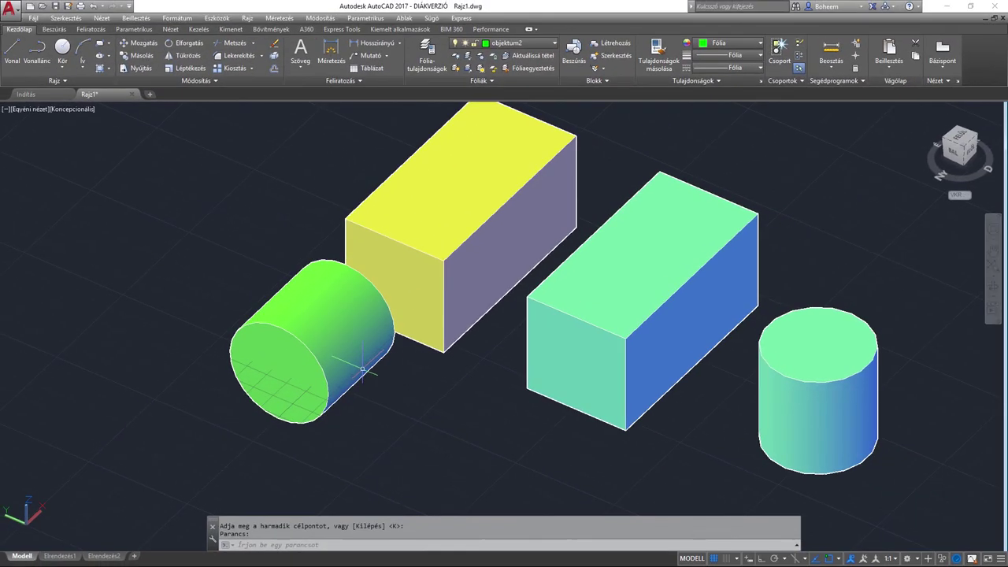
pyautogui.moveTo(362, 368); pyautogui.dragTo(320, 369, button='middle')
pyautogui.press('Return')
# Run 3DILLESZT on the long green box with one of its corners as the base point.
pyautogui.click(583, 337)
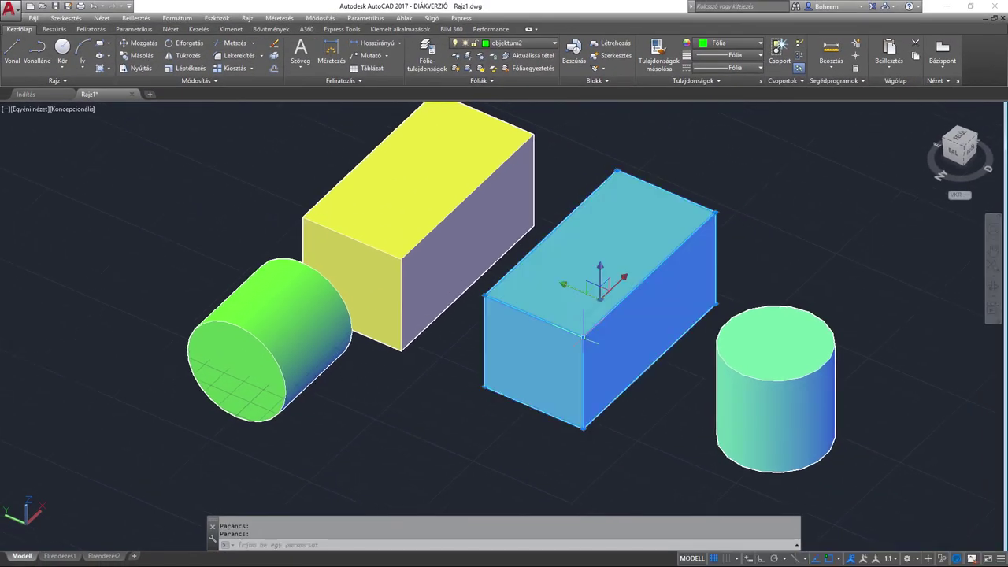
pyautogui.write('3d')
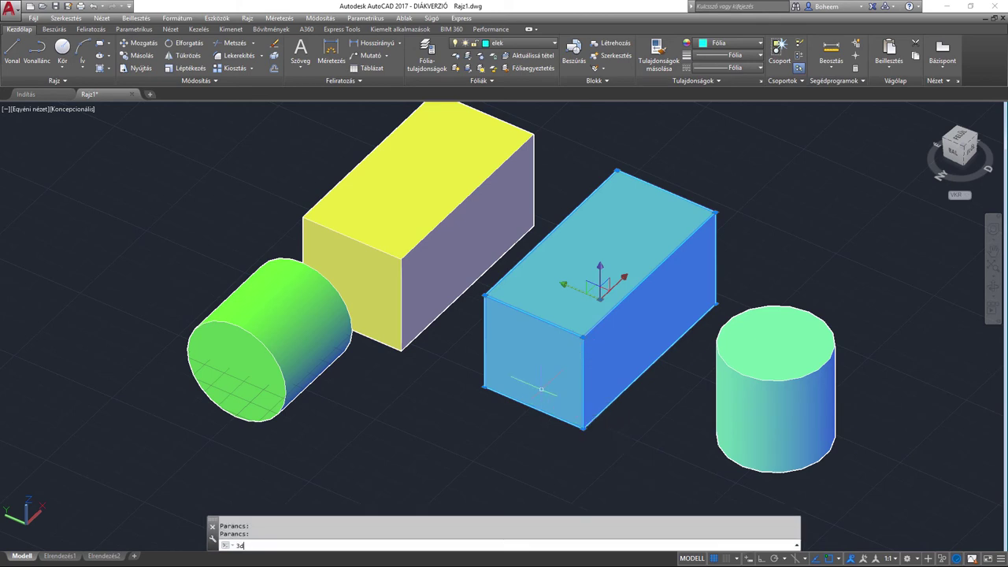
pyautogui.press('Return')
pyautogui.press('Escape')
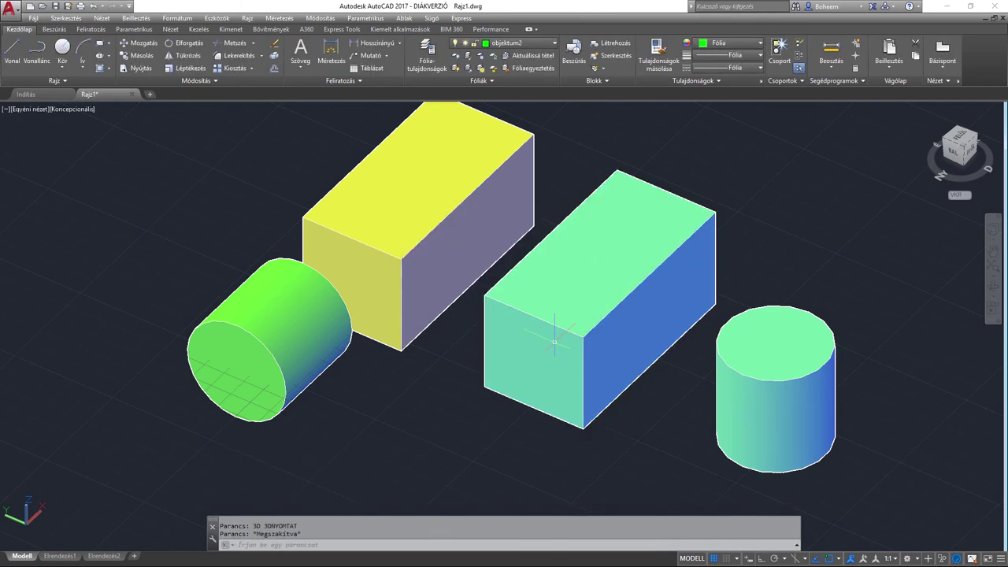
pyautogui.write('3d')
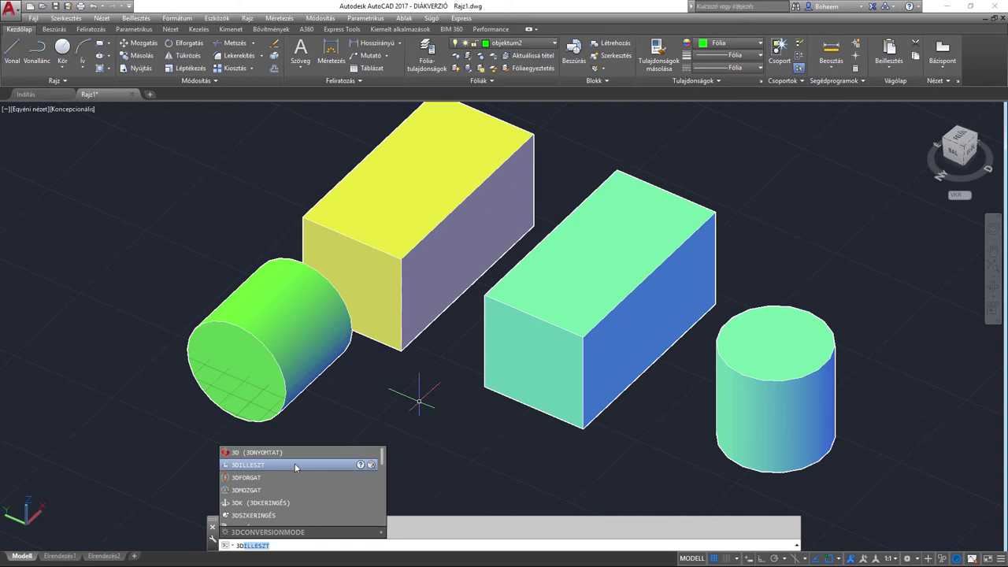
pyautogui.click(294, 464)
pyautogui.click(529, 312)
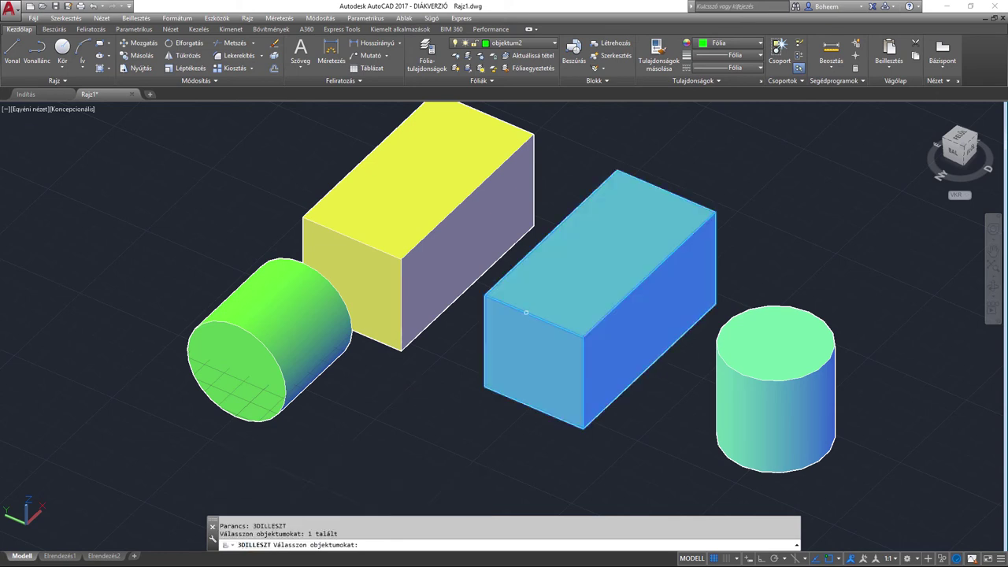
pyautogui.press('Return')
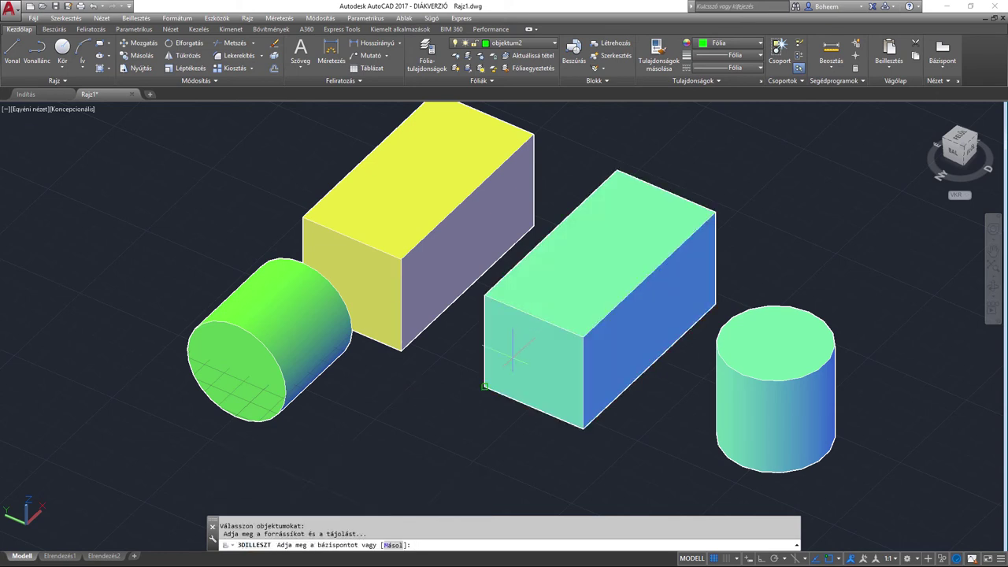
pyautogui.click(483, 294)
pyautogui.press('Return')
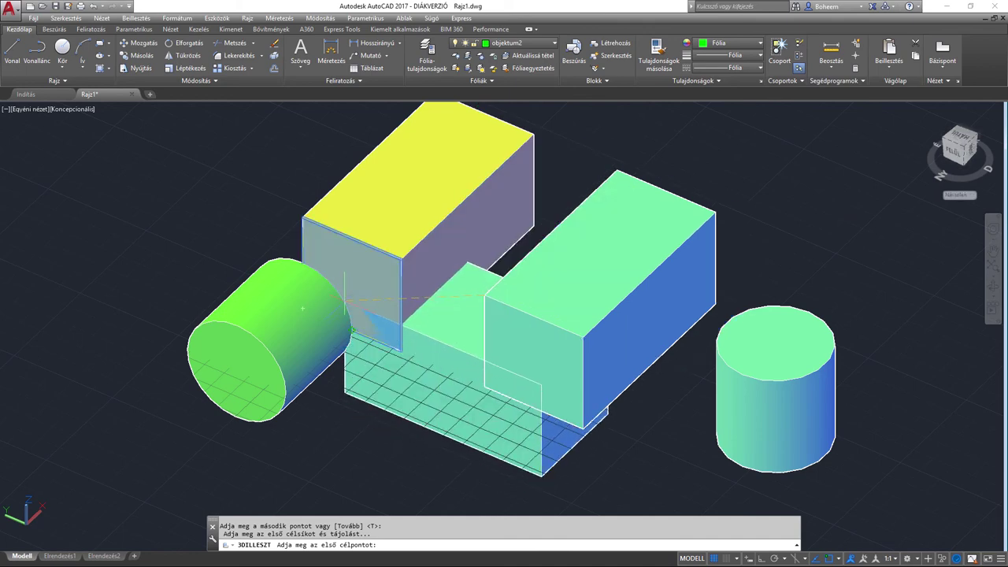
# Place the box's corner on the yellow box's top face and set its tilt direction.
pyautogui.moveTo(458, 172)
pyautogui.mouseDown(button='middle')
pyautogui.moveTo(593, 249)
pyautogui.moveTo(510, 224)
pyautogui.moveTo(427, 294)
pyautogui.mouseUp(button='middle')
pyautogui.click(475, 313)
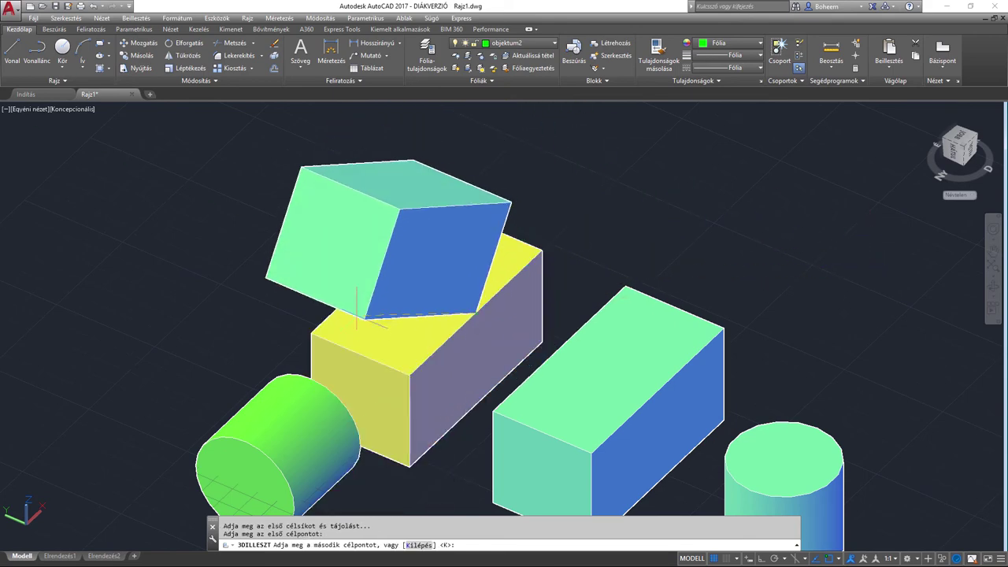
pyautogui.moveTo(551, 254); pyautogui.dragTo(583, 179, button='middle')
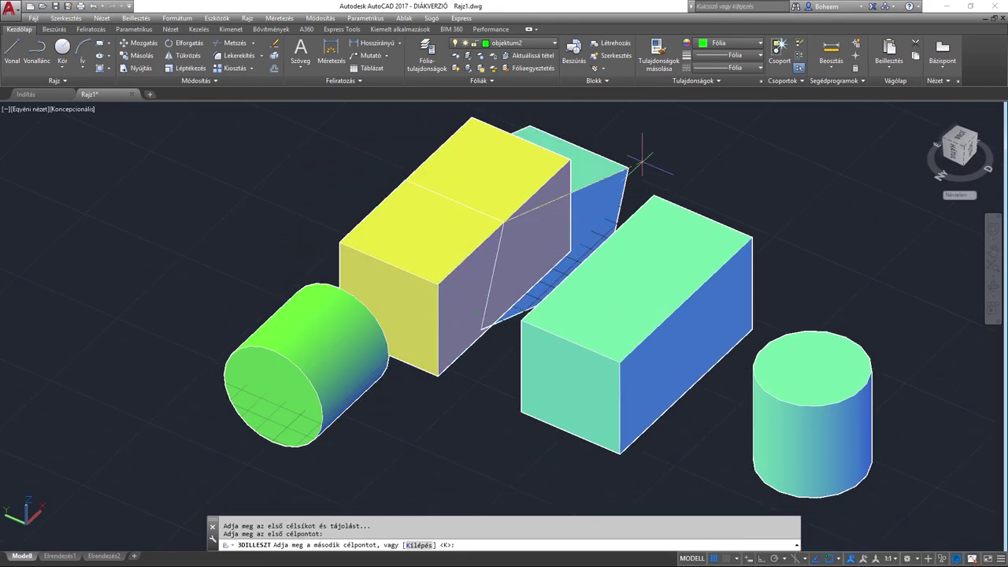
pyautogui.moveTo(612, 126); pyautogui.dragTo(567, 212, button='middle')
pyautogui.click(567, 213)
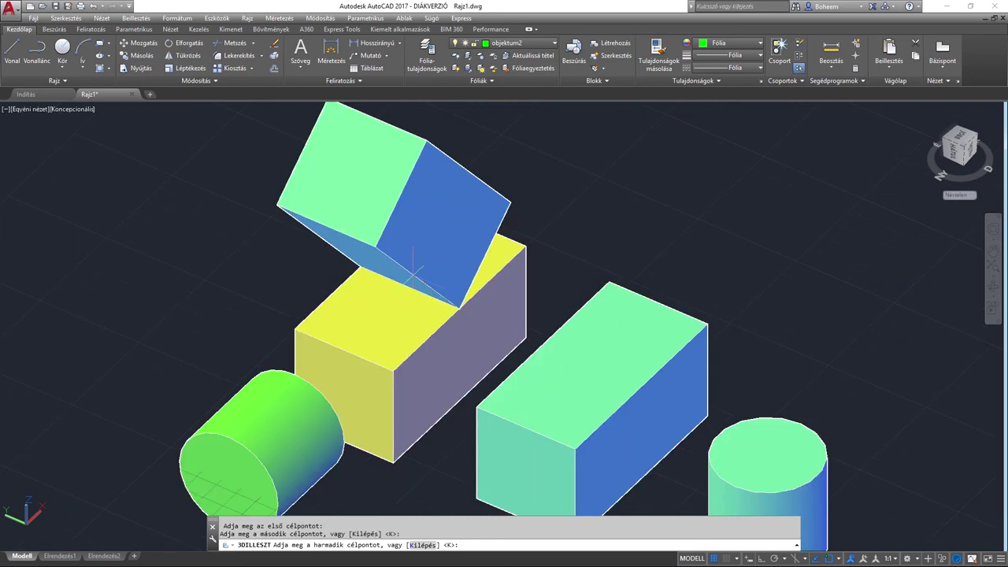
pyautogui.press('Return')
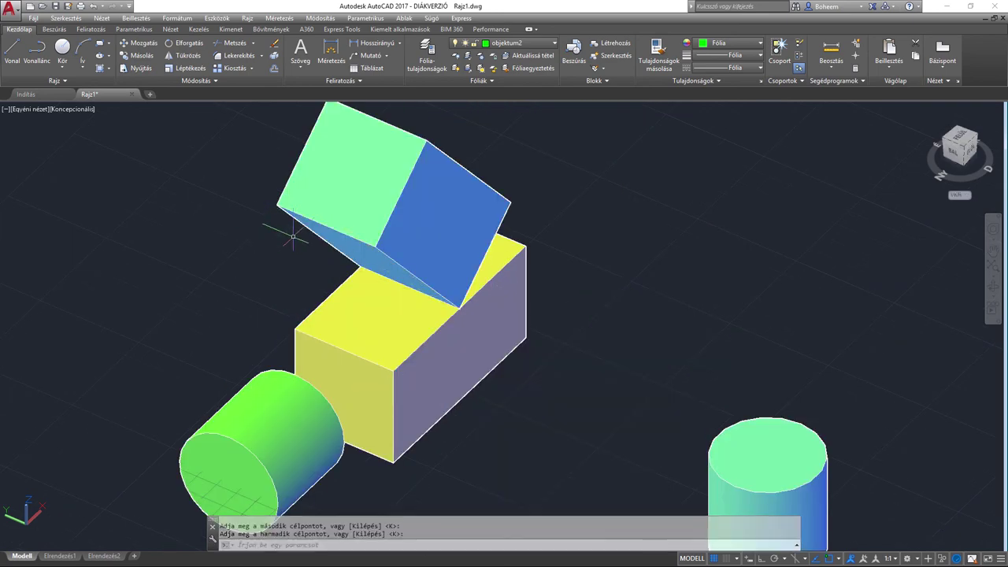
# Orbit to a higher viewpoint and pan to recentre the cylinder and tilted box.
pyautogui.click(991, 290)
pyautogui.moveTo(378, 286)
pyautogui.mouseDown()
pyautogui.moveTo(537, 269)
pyautogui.moveTo(334, 294)
pyautogui.moveTo(304, 317)
pyautogui.moveTo(336, 355)
pyautogui.moveTo(285, 327)
pyautogui.moveTo(585, 322)
pyautogui.moveTo(546, 297)
pyautogui.moveTo(547, 333)
pyautogui.moveTo(518, 334)
pyautogui.moveTo(563, 272)
pyautogui.moveTo(434, 313)
pyautogui.moveTo(605, 253)
pyautogui.mouseUp()
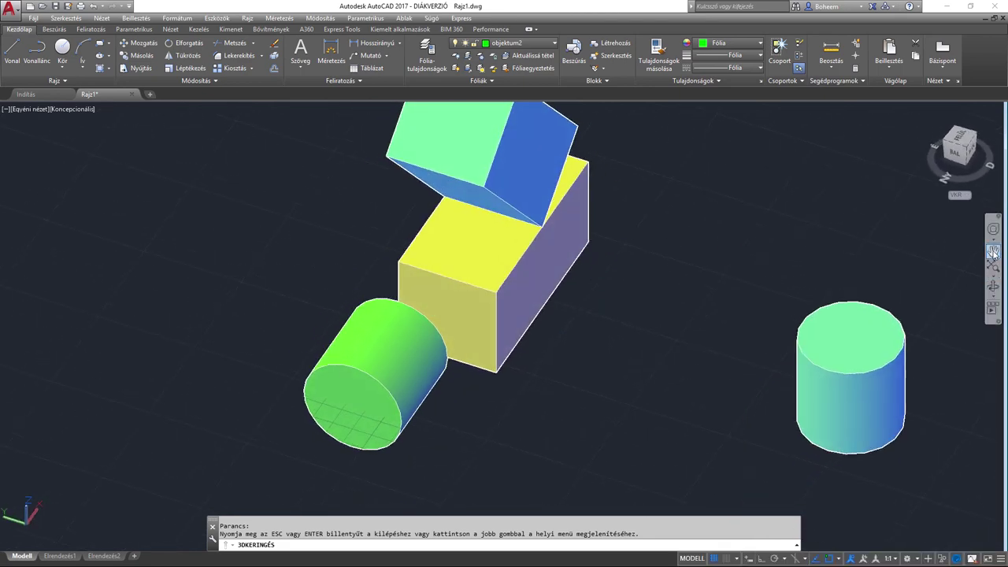
pyautogui.click(994, 252)
pyautogui.moveTo(630, 275); pyautogui.dragTo(551, 275)
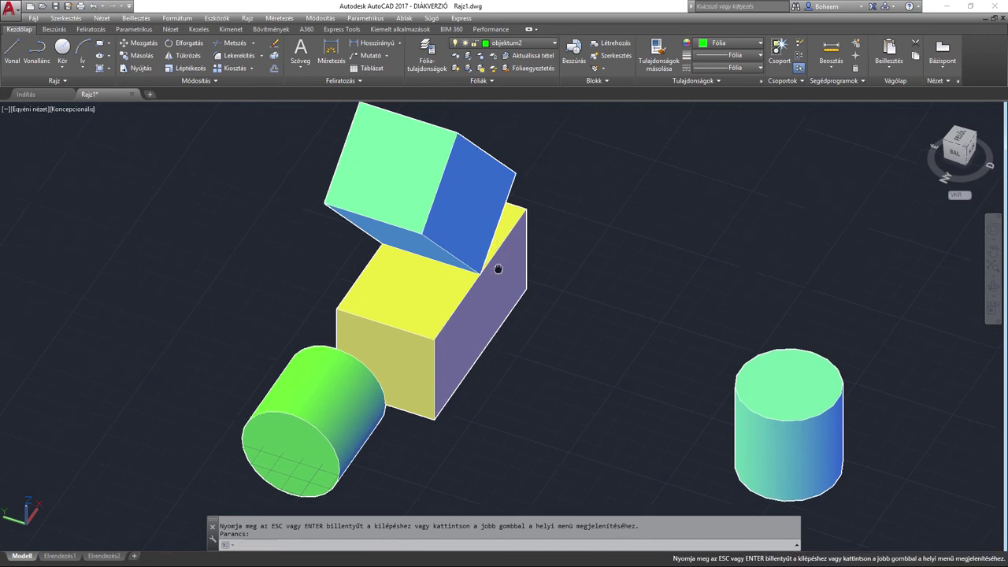
pyautogui.moveTo(479, 228); pyautogui.dragTo(464, 246, button='middle')
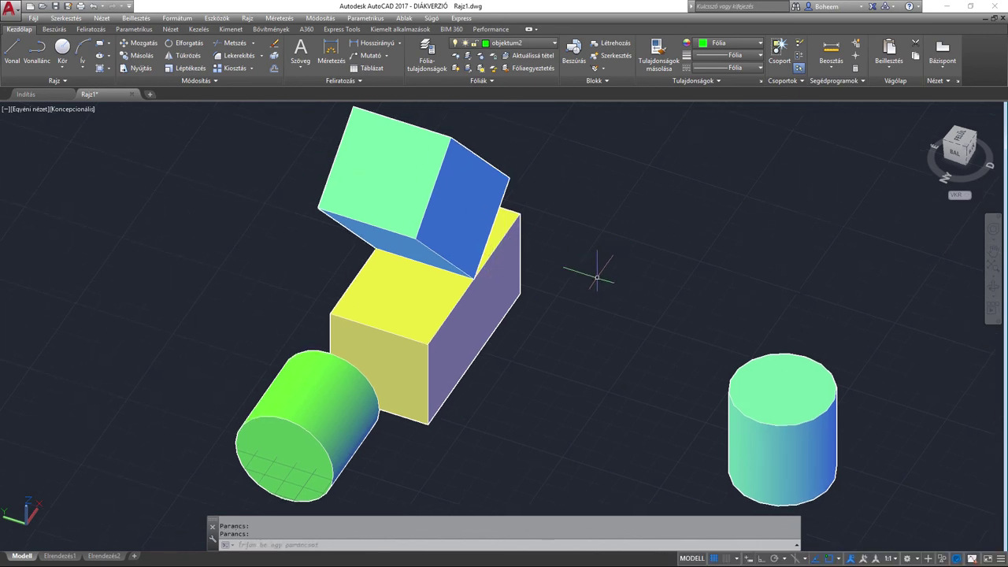
pyautogui.moveTo(562, 279); pyautogui.dragTo(546, 282, button='middle')
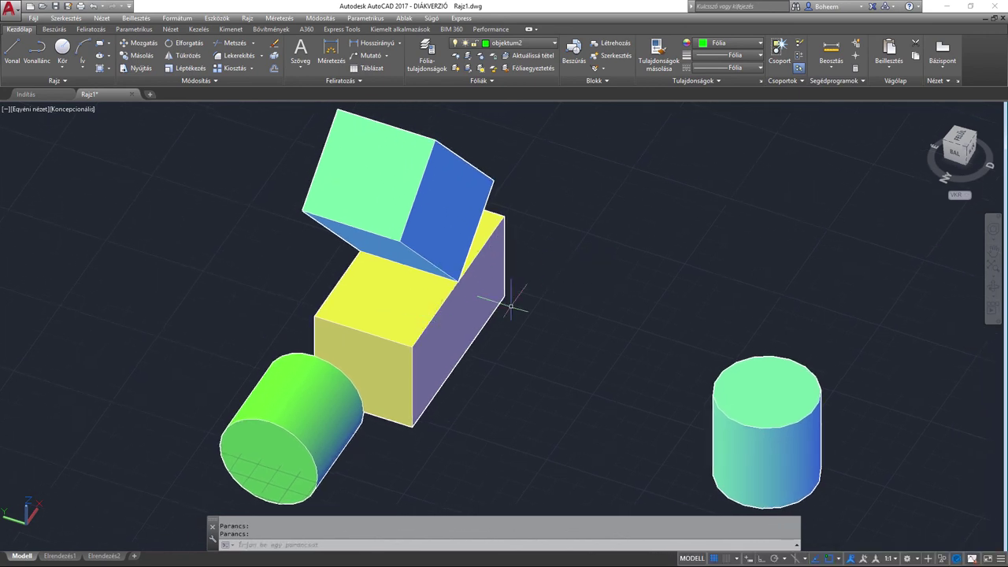